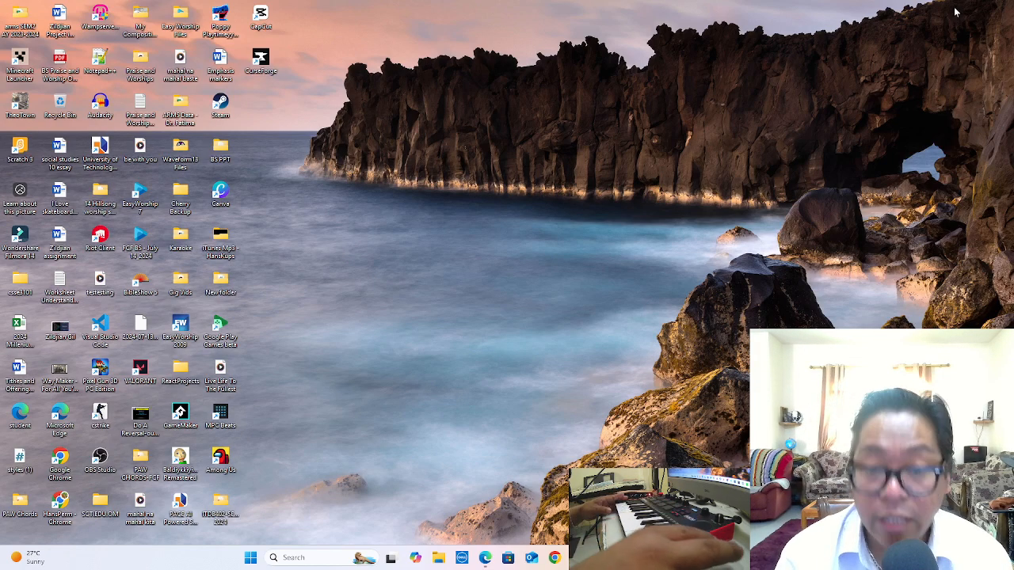
# Switch to the browser to view Ableton's product registration page and home page, and return to the desktop
pyautogui.click(485, 558)
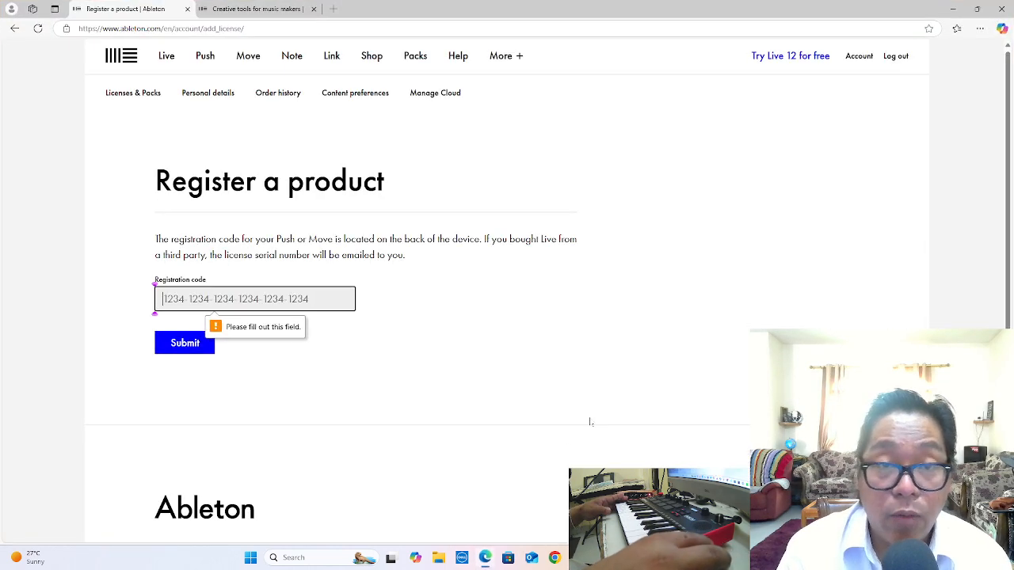
pyautogui.click(279, 10)
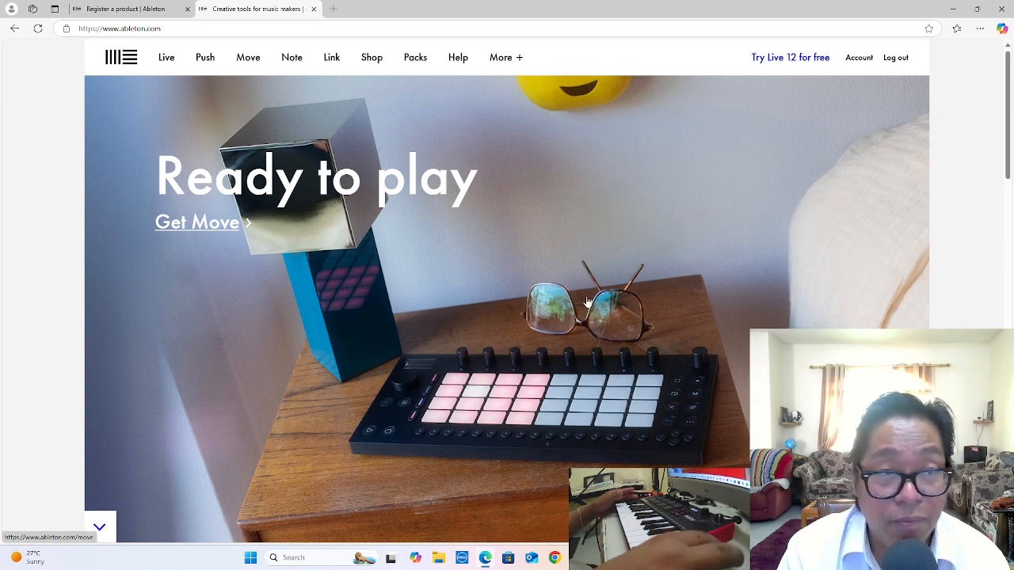
pyautogui.click(127, 9)
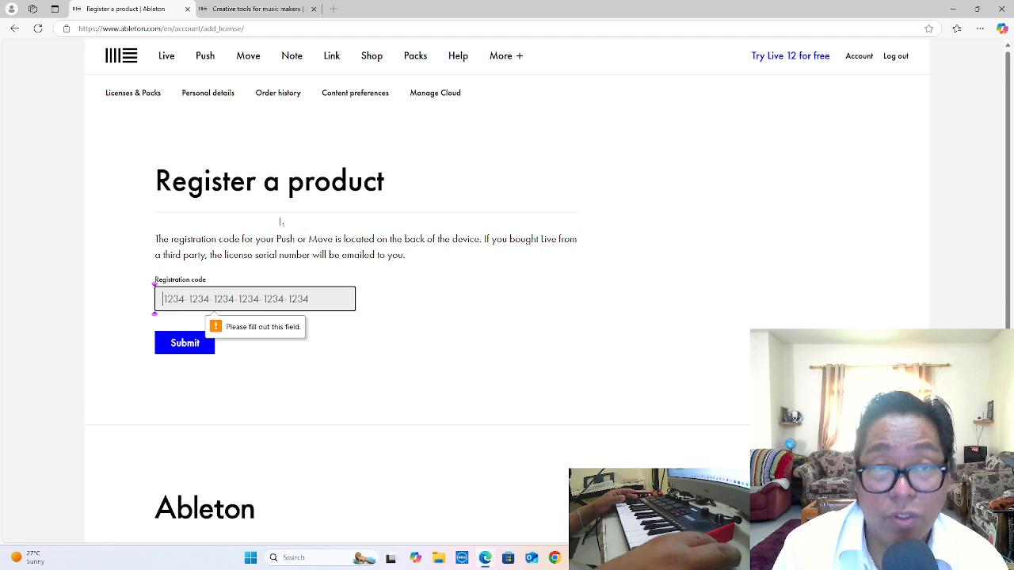
pyautogui.click(954, 9)
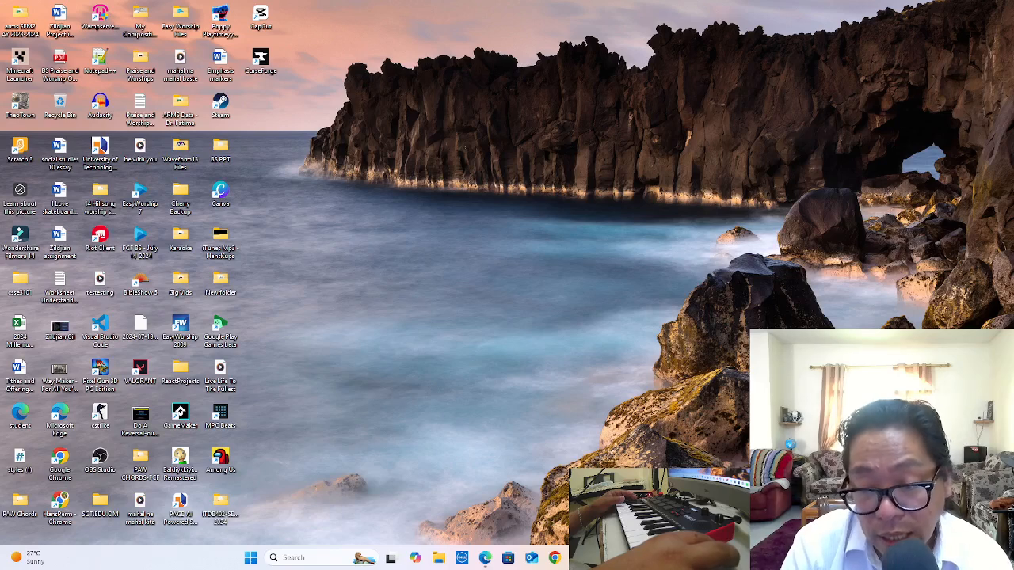
# Find and launch Ableton Live 11 Suite, and postpone its authorization
pyautogui.click(327, 558)
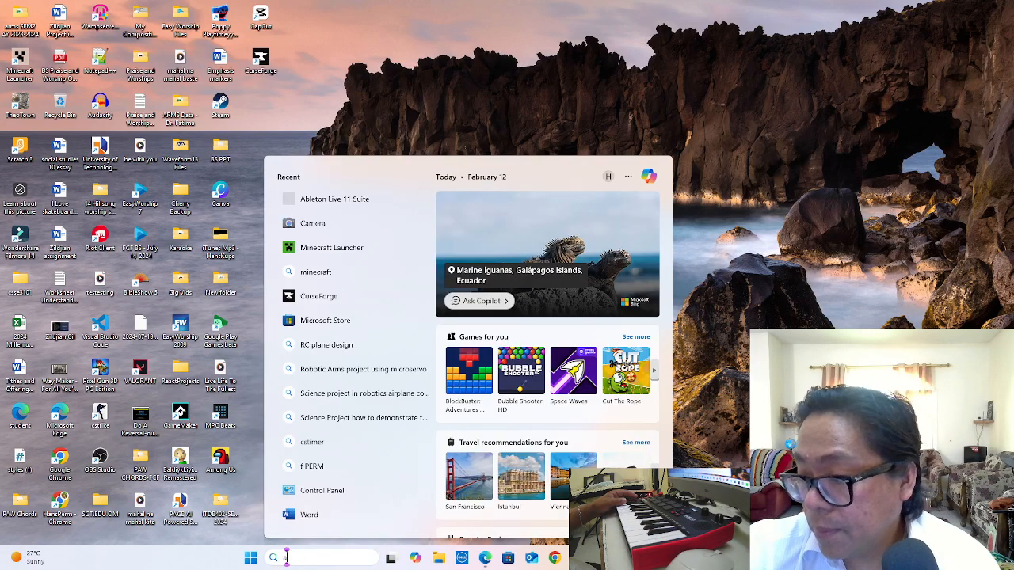
pyautogui.write('ab')
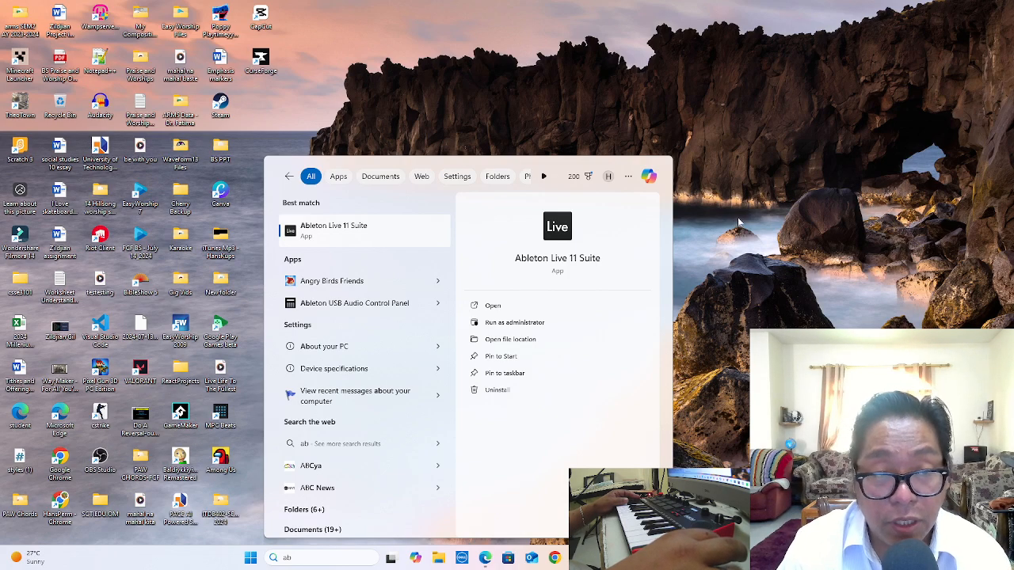
pyautogui.click(783, 207)
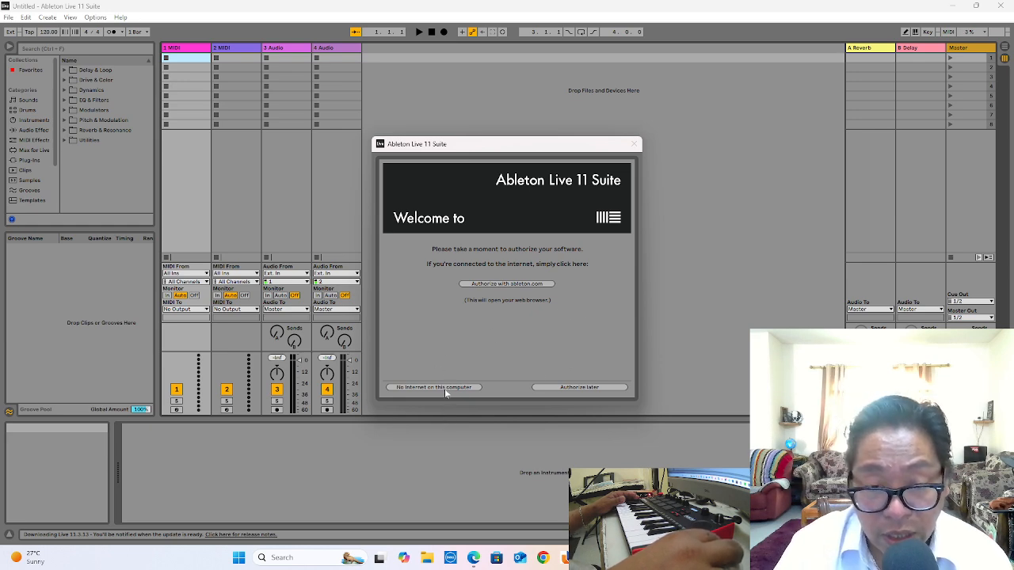
pyautogui.click(600, 388)
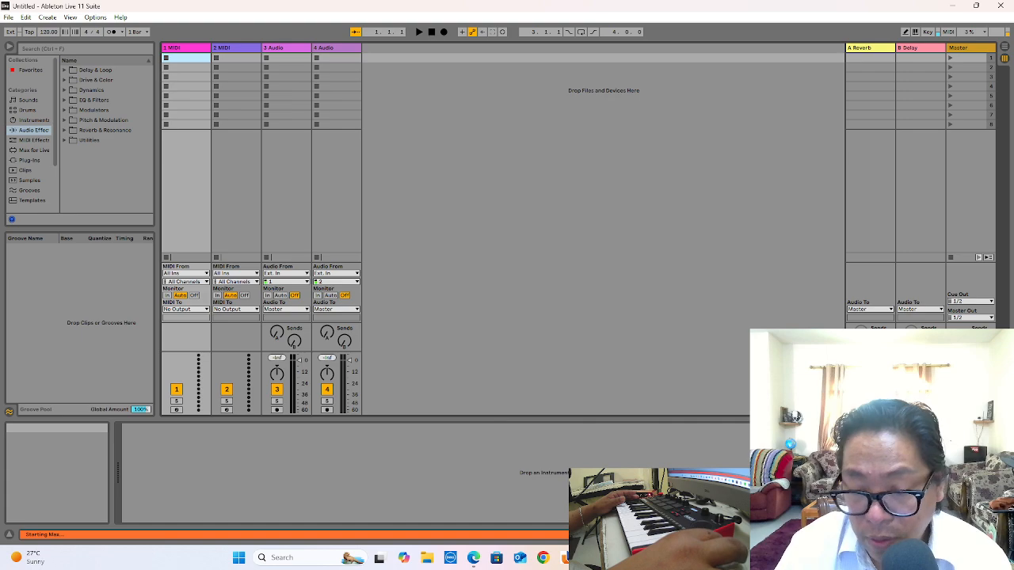
# Switch to OBS, shrink the Video Capture Device 2 webcam source into the corner of the preview, and return to Ableton Live
pyautogui.hotkey('alt', 'Tab')
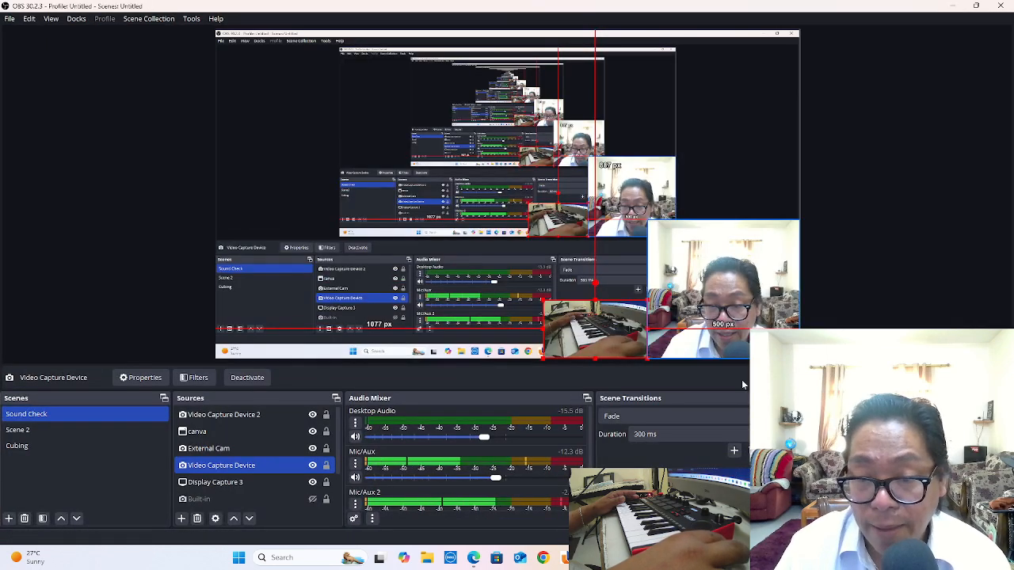
pyautogui.click(758, 296)
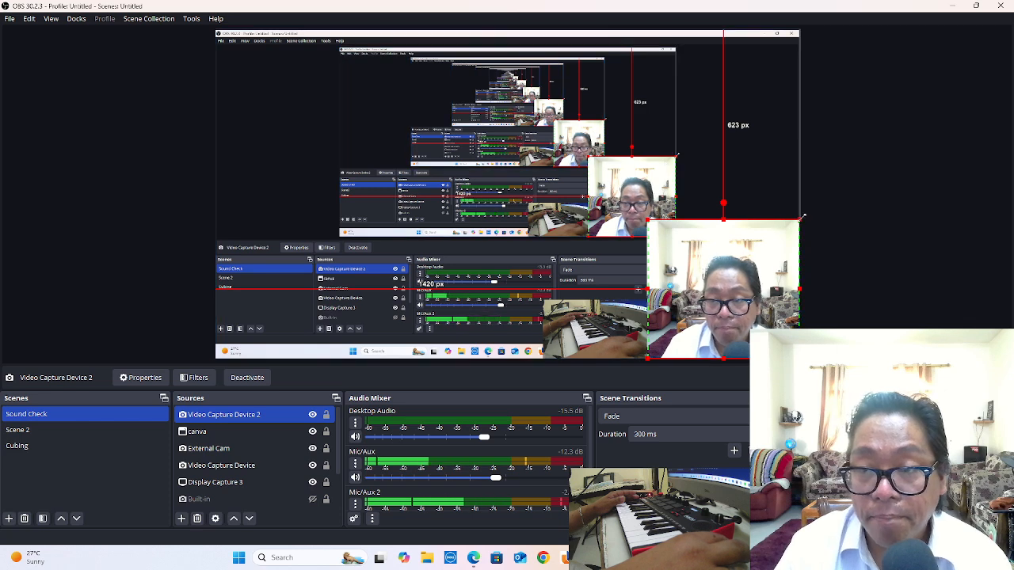
pyautogui.moveTo(800, 220); pyautogui.dragTo(781, 296)
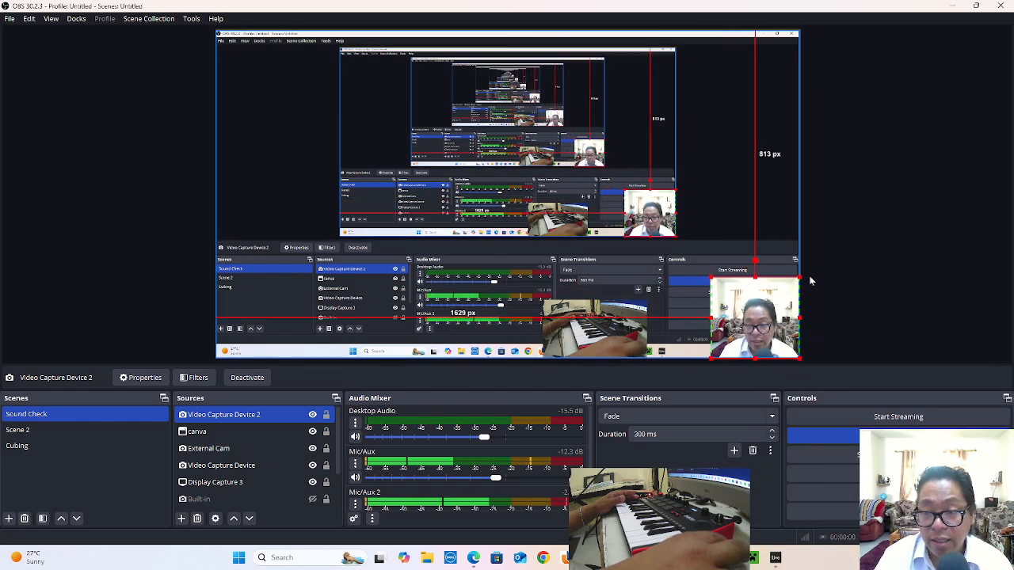
pyautogui.click(953, 6)
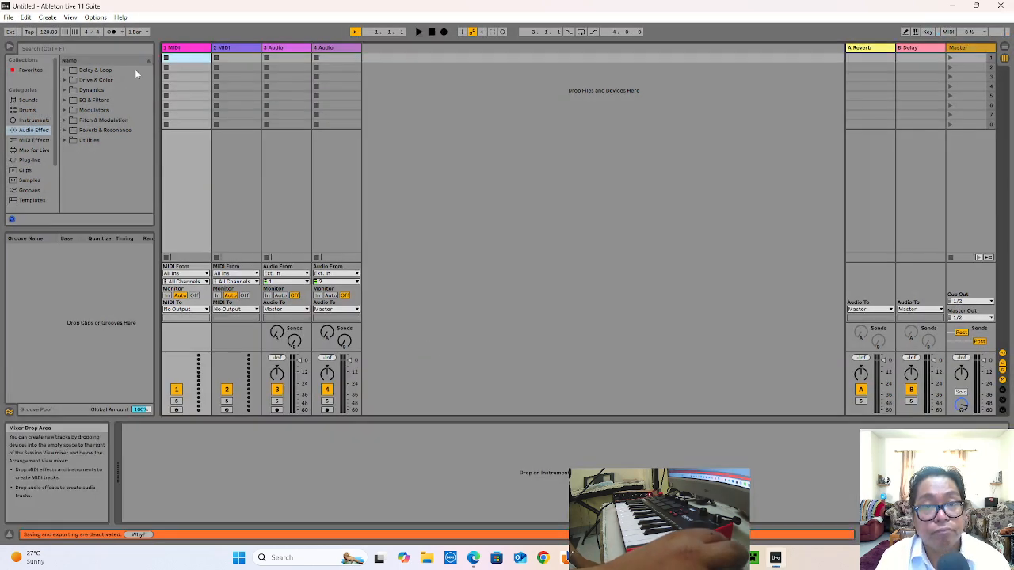
# In Preferences, review the MPK mini's control surface, input, output and MIDI port settings, plus the Record Warp Launch options
pyautogui.click(93, 18)
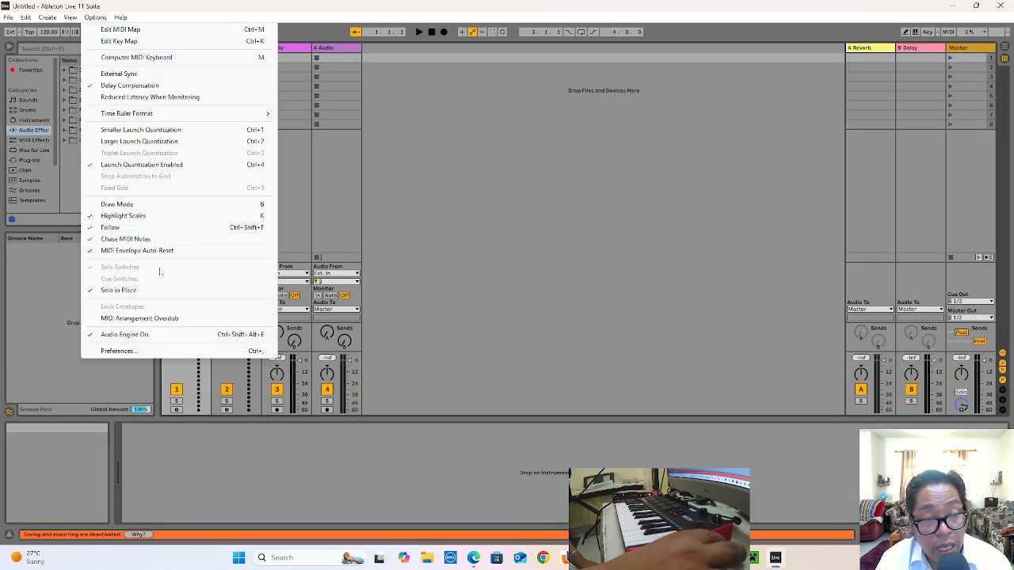
pyautogui.click(176, 354)
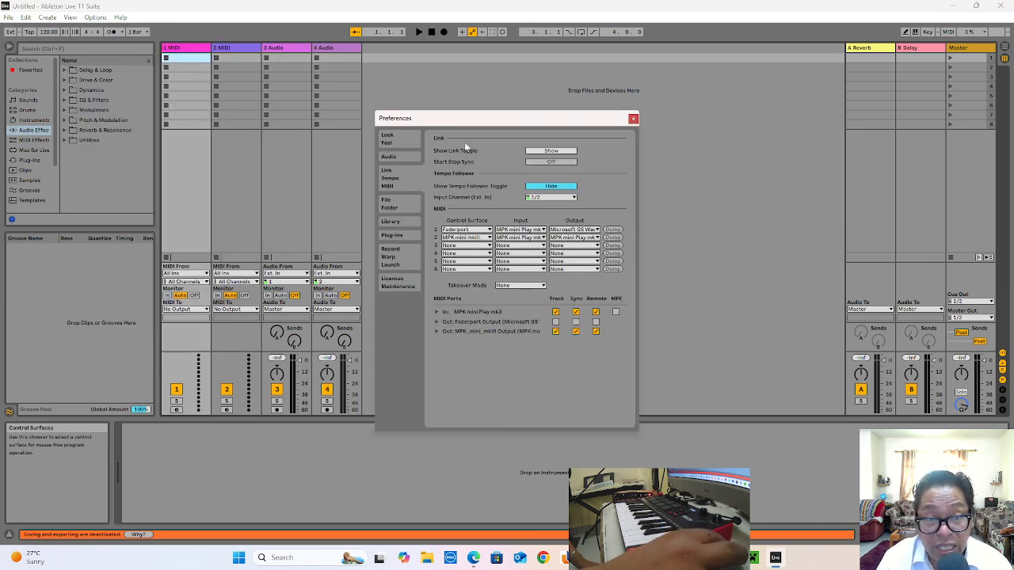
pyautogui.moveTo(468, 123)
pyautogui.mouseDown()
pyautogui.moveTo(451, 121)
pyautogui.moveTo(450, 131)
pyautogui.mouseUp()
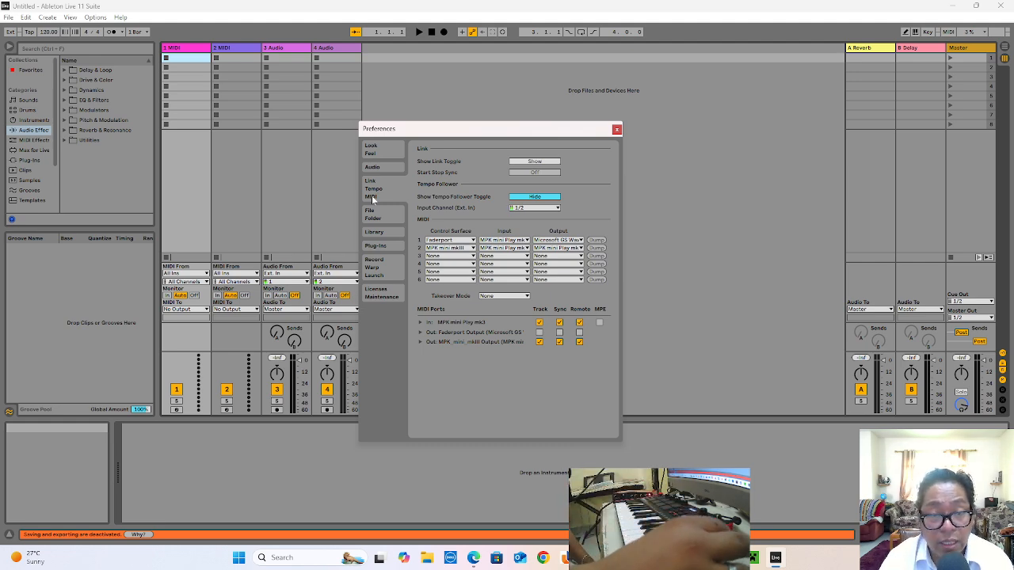
pyautogui.click(456, 249)
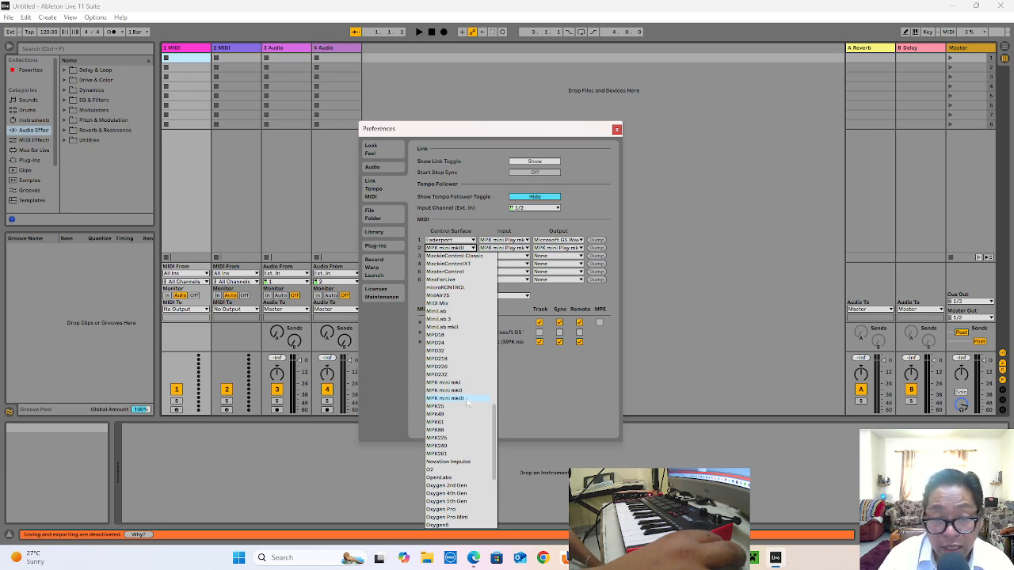
pyautogui.click(523, 386)
pyautogui.click(520, 256)
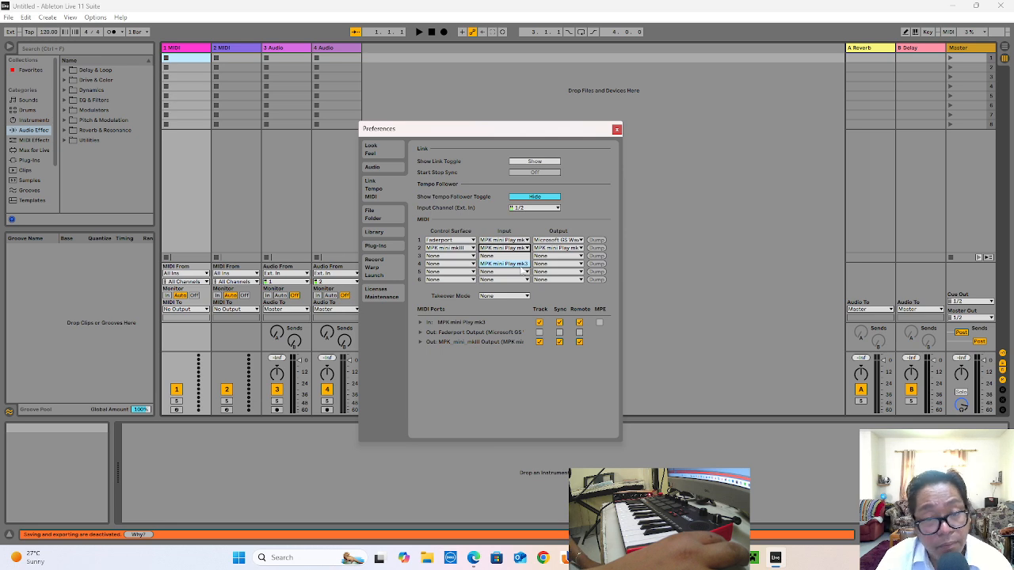
pyautogui.click(570, 252)
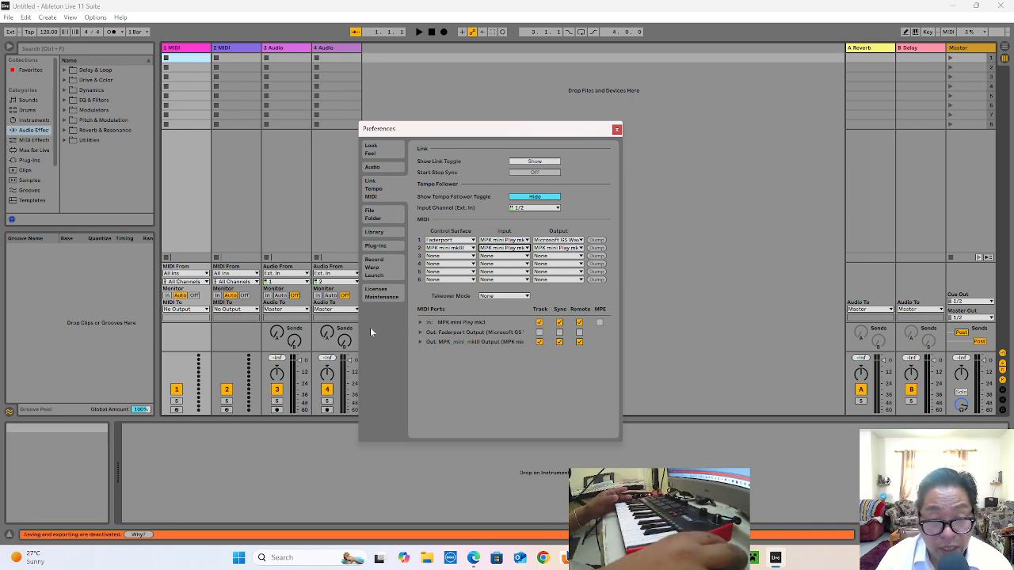
pyautogui.click(579, 322)
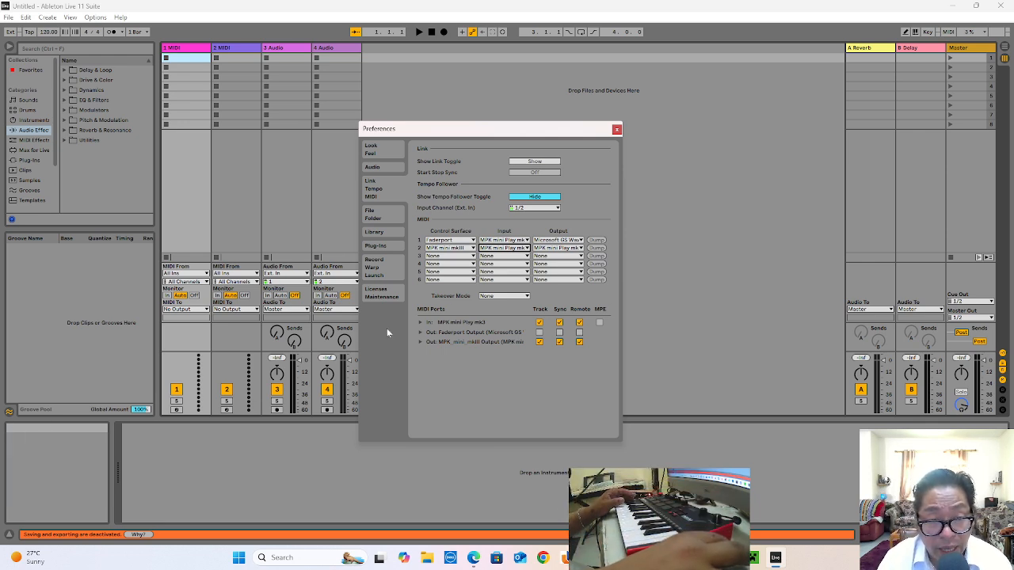
pyautogui.click(390, 271)
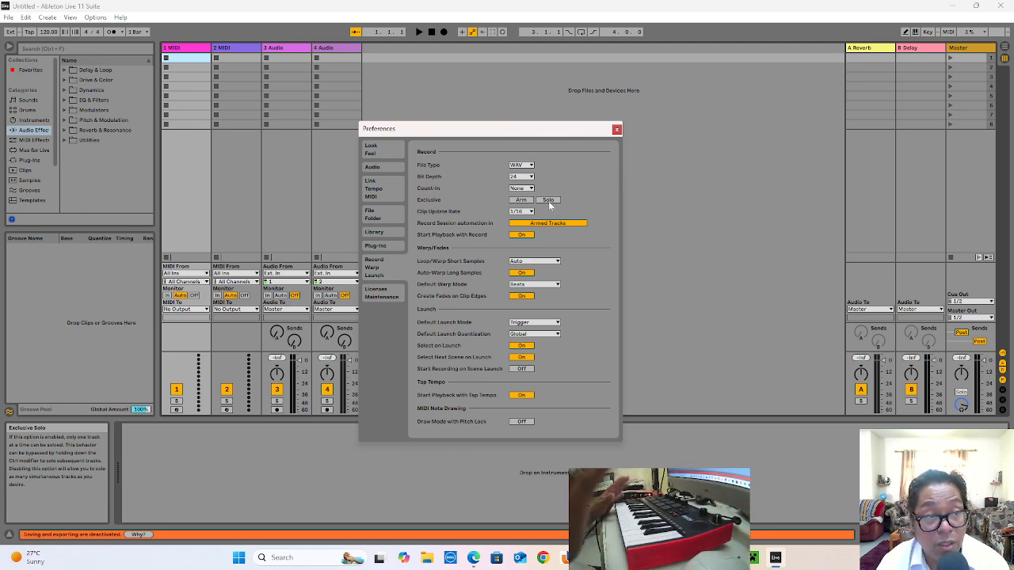
pyautogui.click(616, 130)
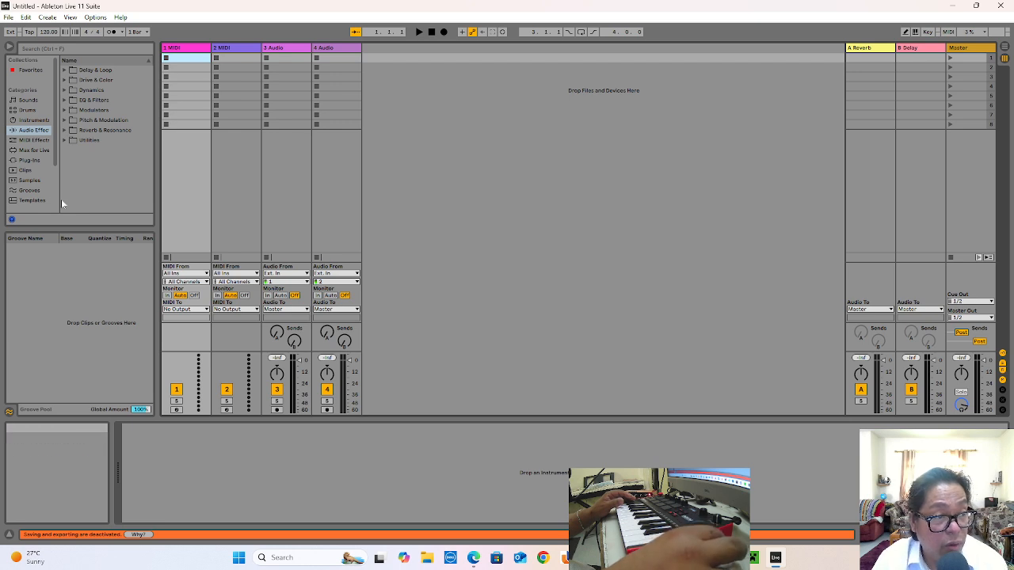
# Load the 808 Core Kit from the Drums category onto the first MIDI track
pyautogui.click(26, 110)
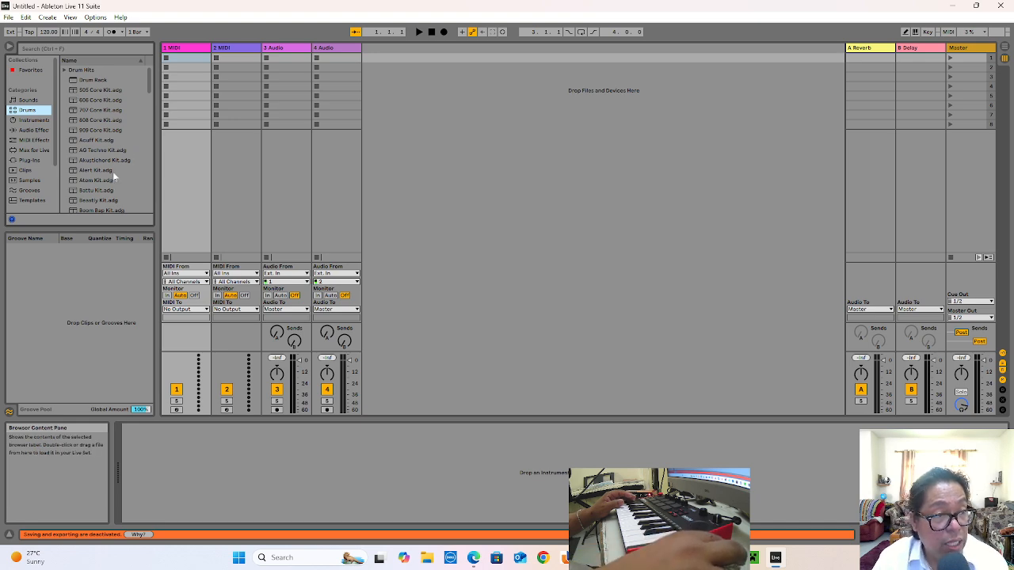
pyautogui.click(104, 119)
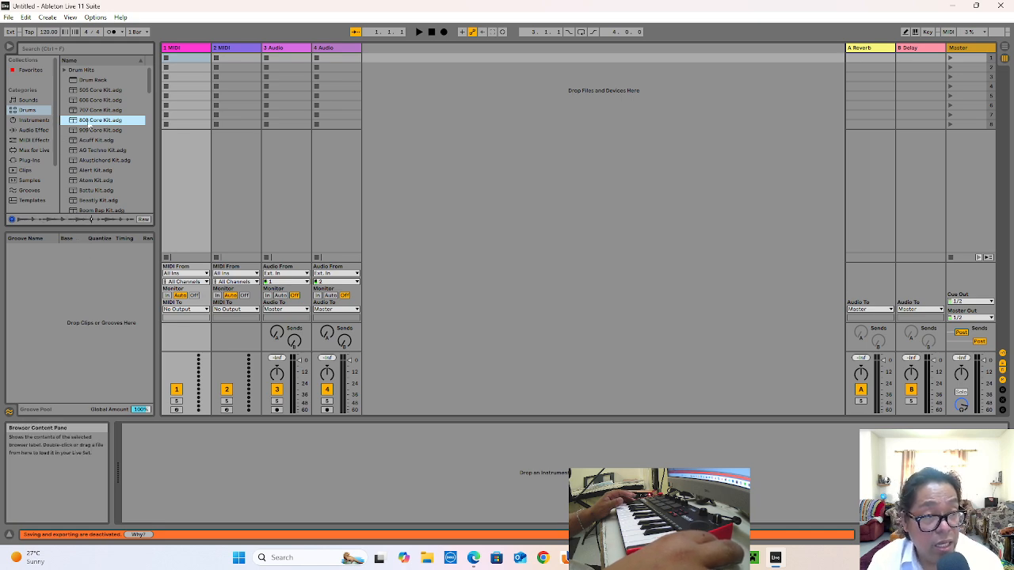
pyautogui.moveTo(87, 121); pyautogui.dragTo(157, 99)
pyautogui.moveTo(188, 68); pyautogui.dragTo(187, 63)
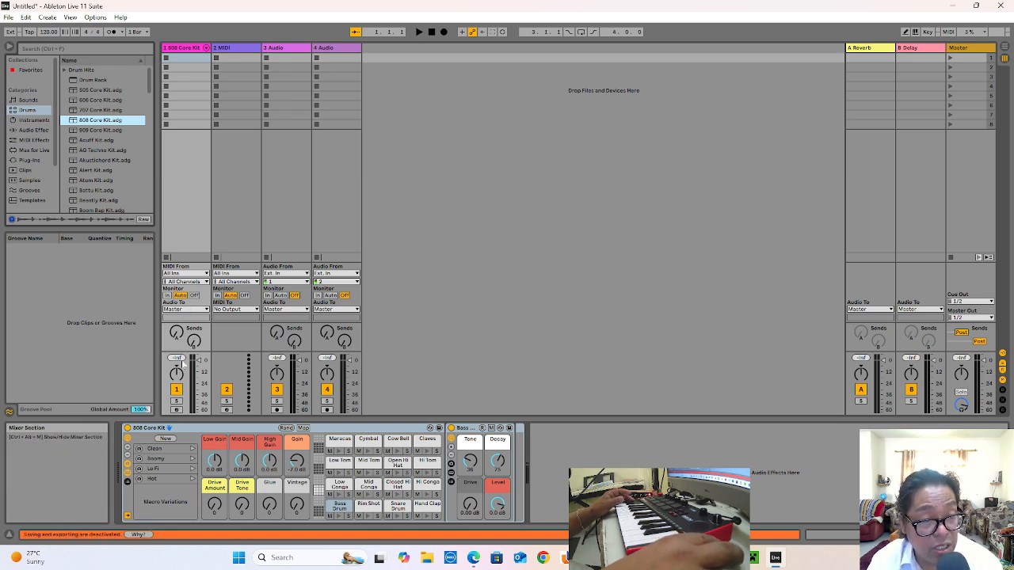
# Set the 808 Core Kit track's MIDI input to MPK mini Play mk3 on Ch. 10 and arm the track for recording
pyautogui.click(195, 275)
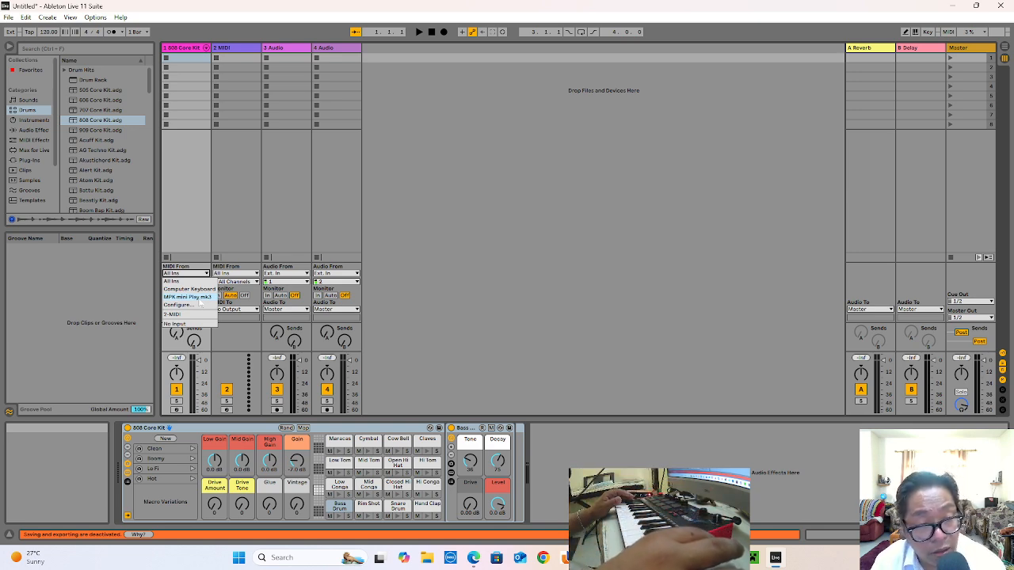
pyautogui.click(199, 298)
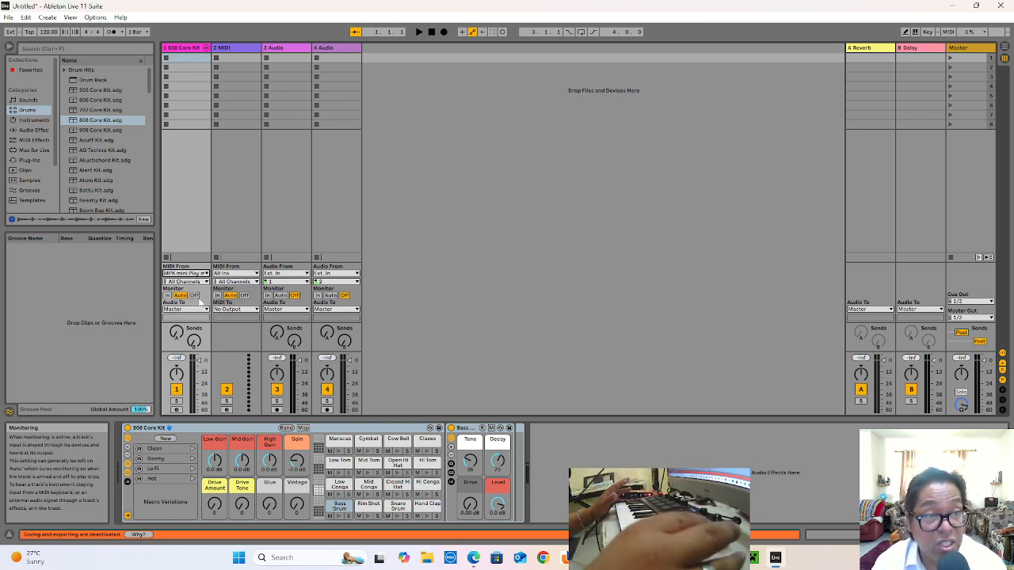
pyautogui.click(200, 283)
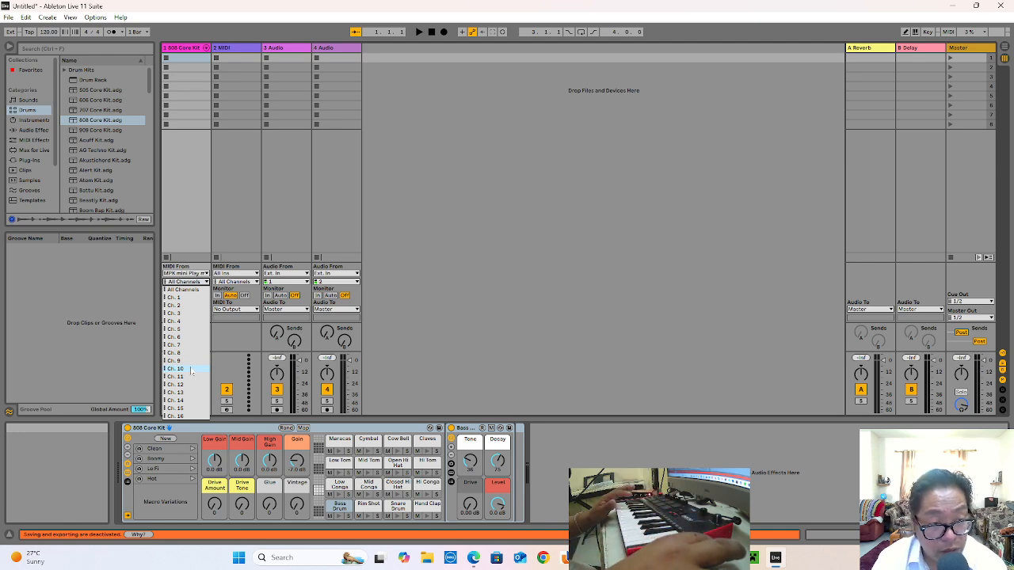
pyautogui.click(191, 370)
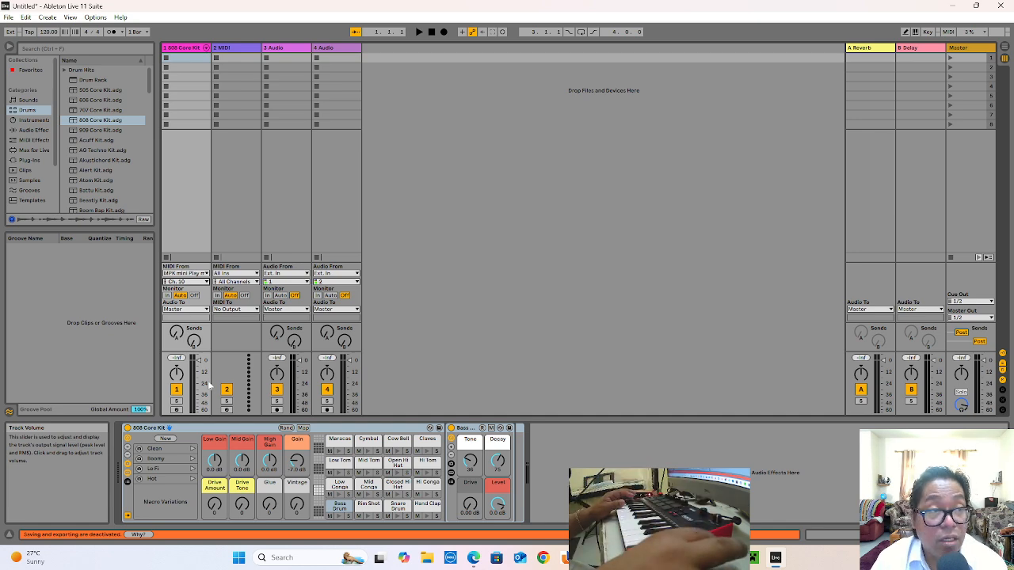
pyautogui.click(177, 410)
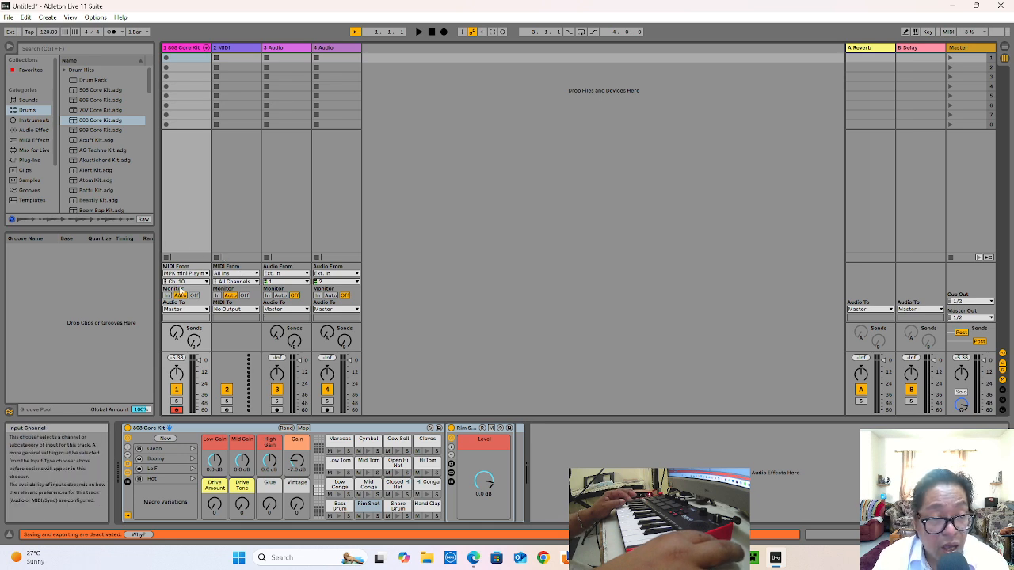
# Set the second MIDI track's input to MPK mini Play mk3 on Ch. 1
pyautogui.click(227, 273)
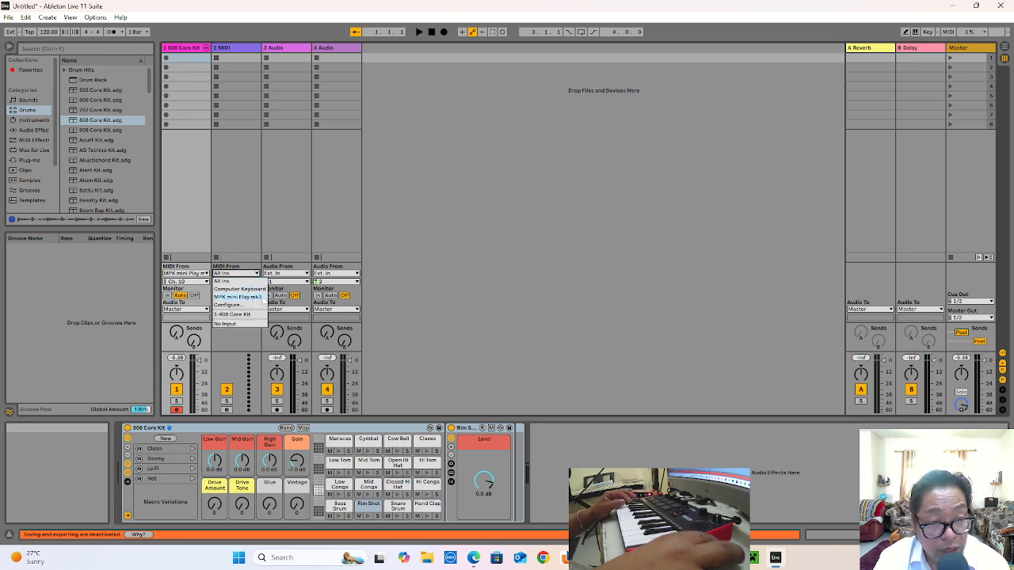
pyautogui.click(253, 298)
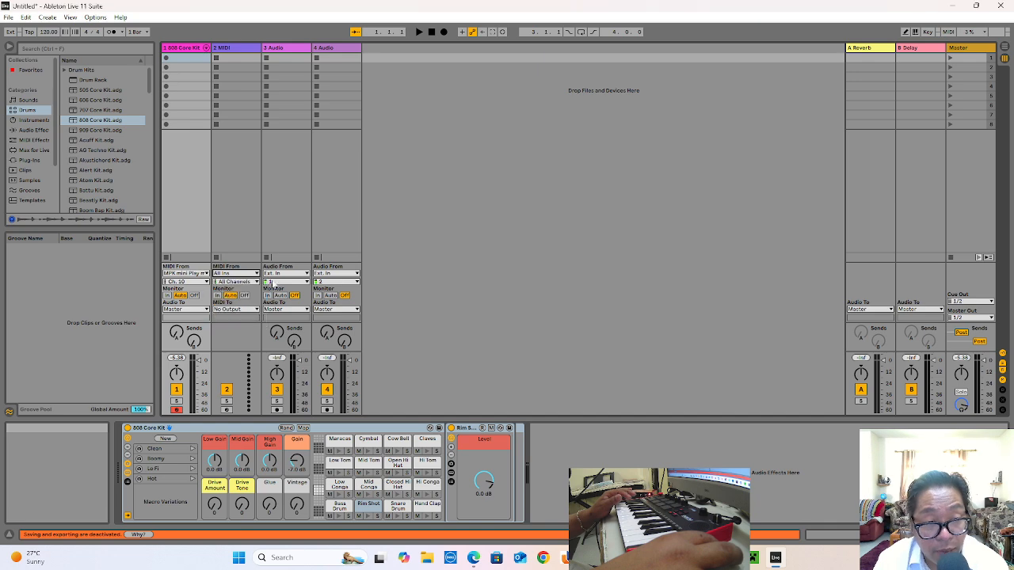
pyautogui.click(242, 282)
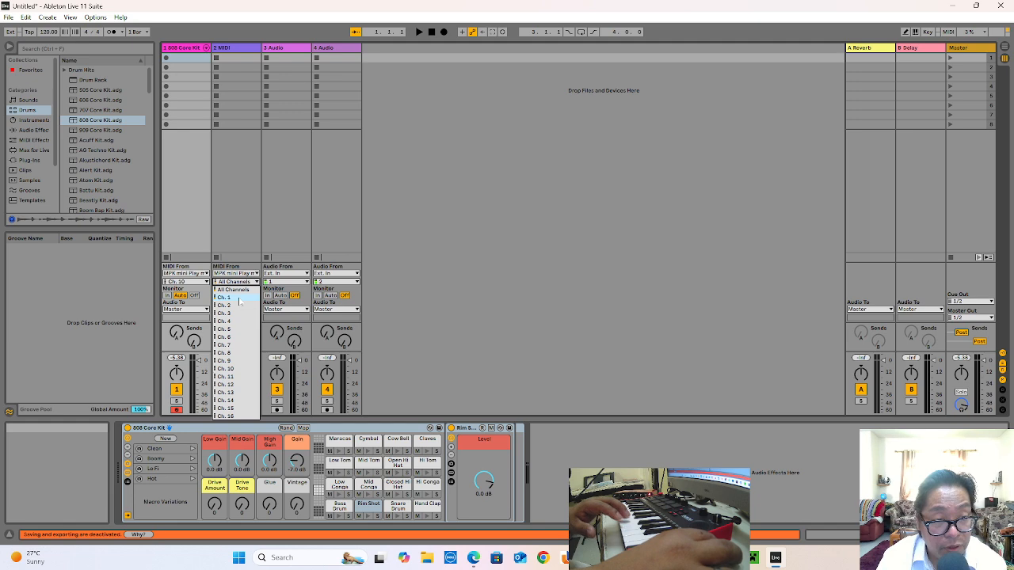
pyautogui.click(240, 299)
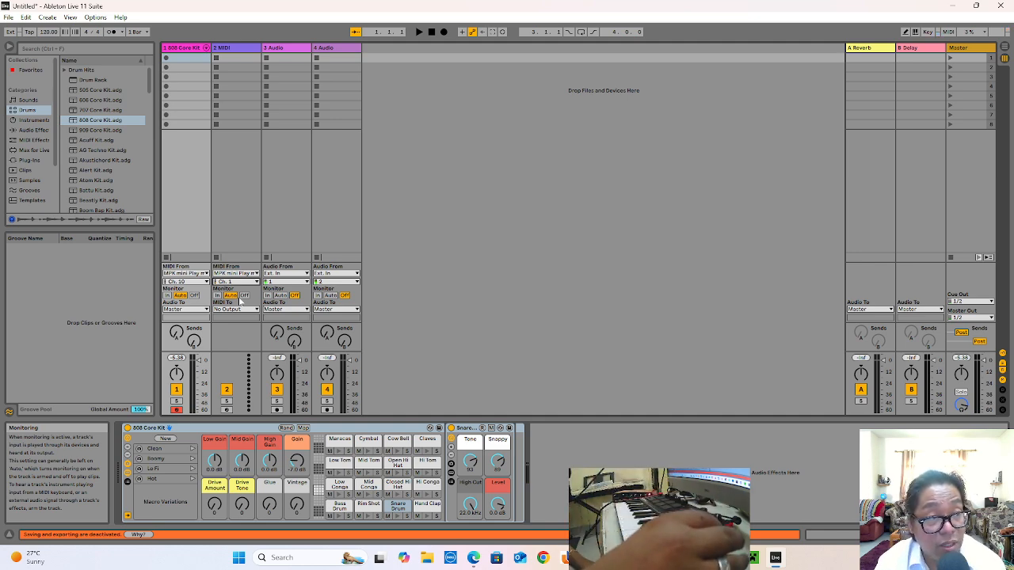
# Audition Analog instrument presets in the Strings, Synth Lead and Piano & Keys folders, and look through the Pad folder
pyautogui.click(36, 121)
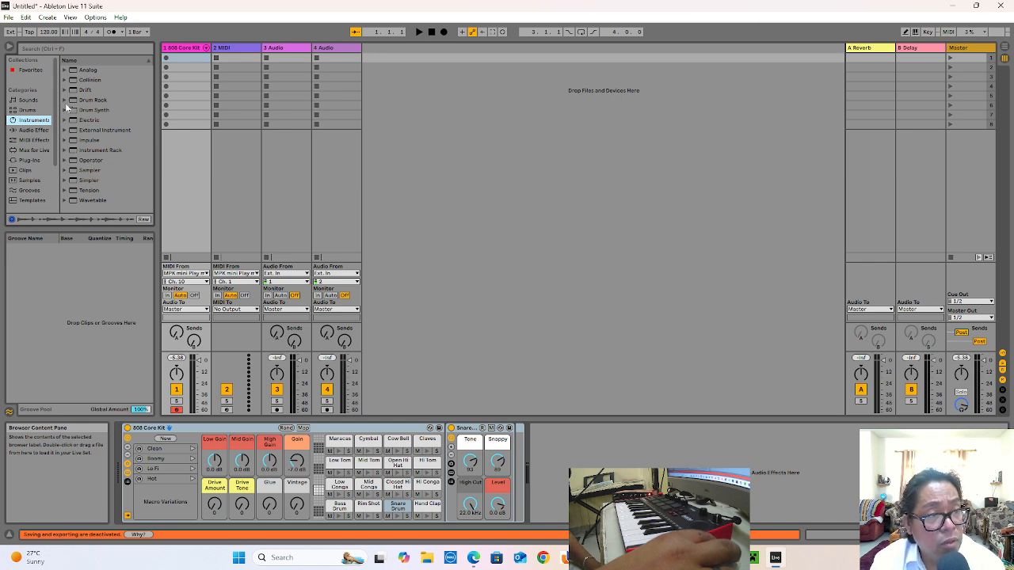
pyautogui.click(64, 71)
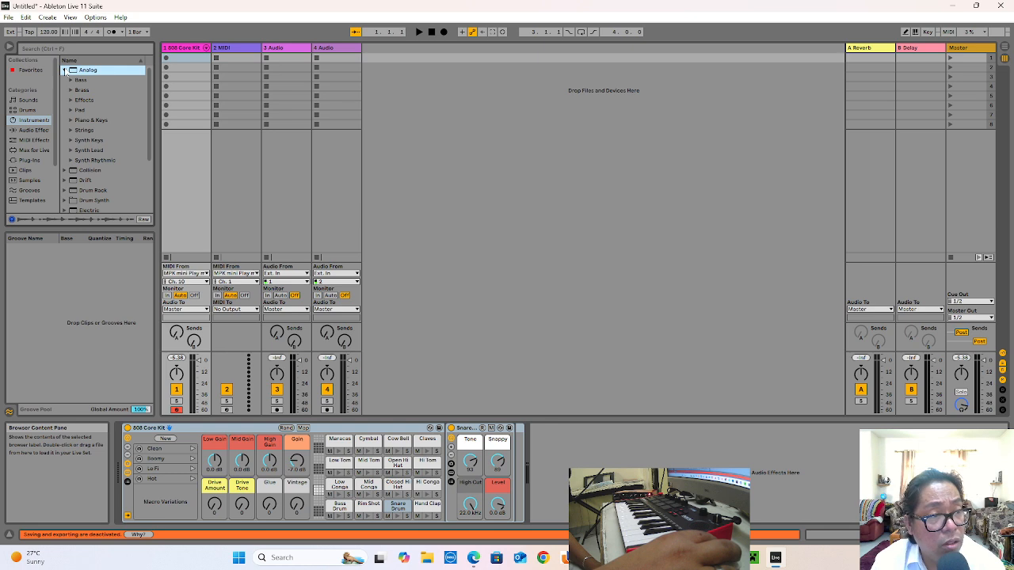
pyautogui.click(70, 130)
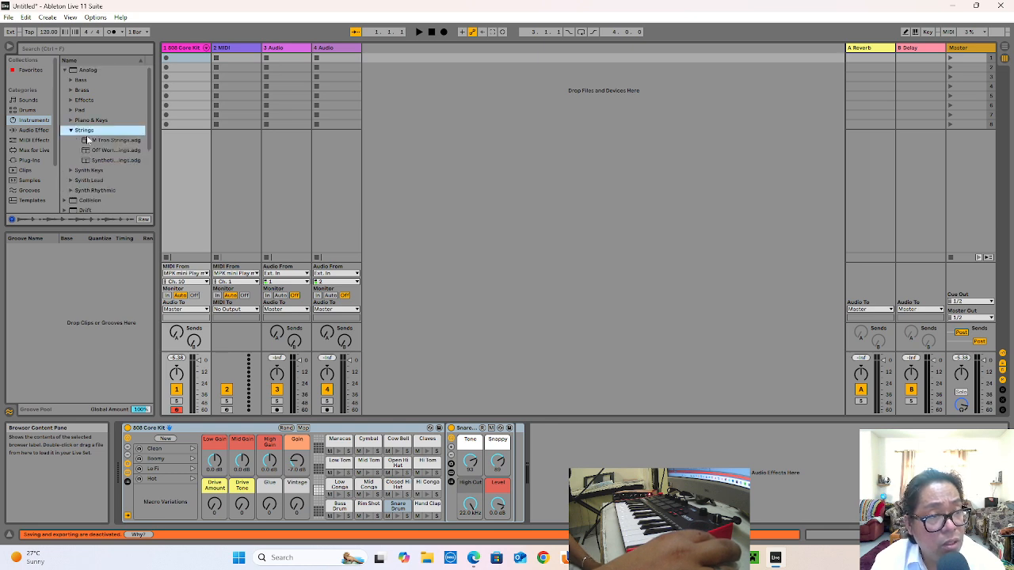
pyautogui.click(105, 141)
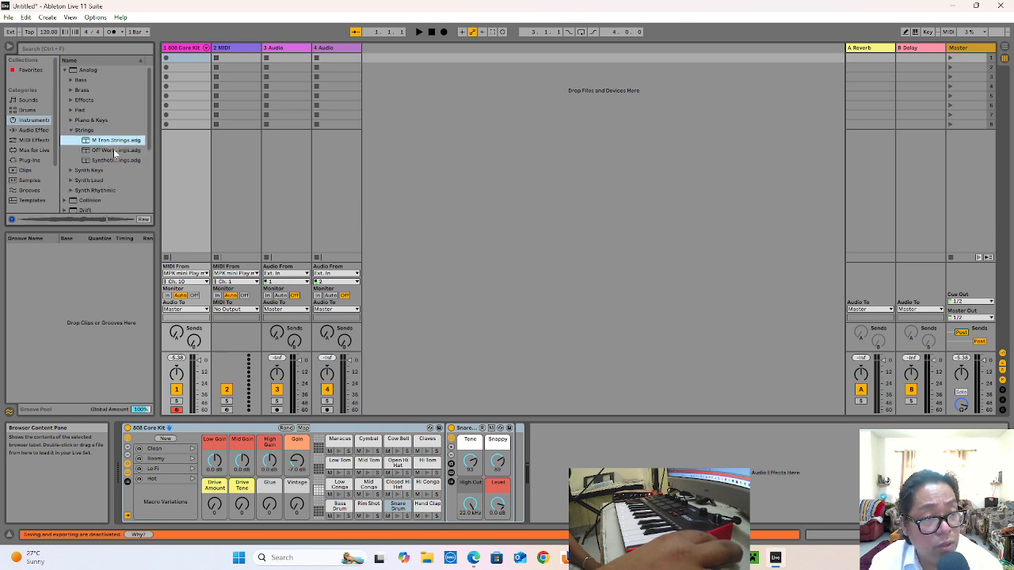
pyautogui.click(113, 150)
pyautogui.click(119, 161)
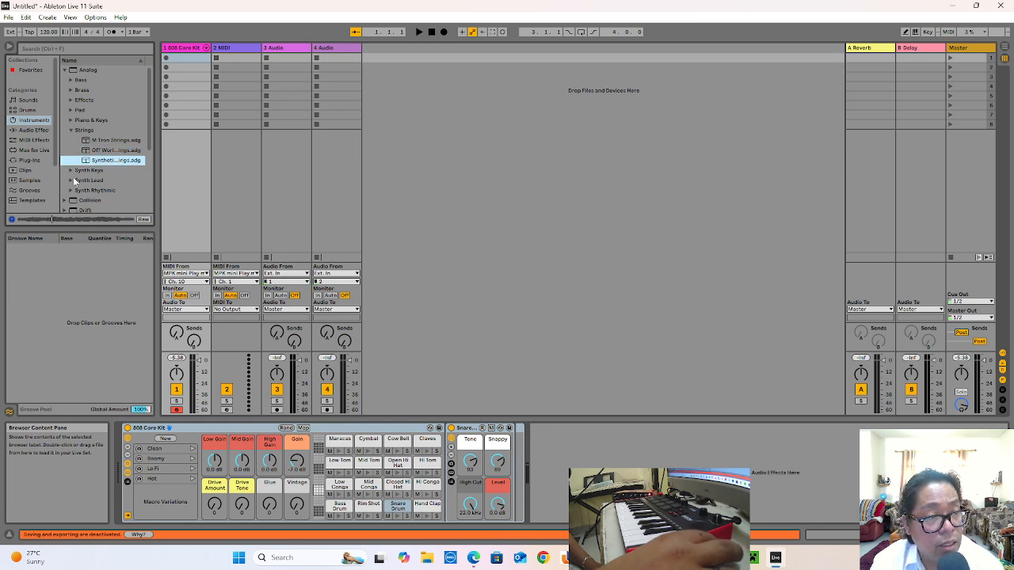
pyautogui.click(70, 180)
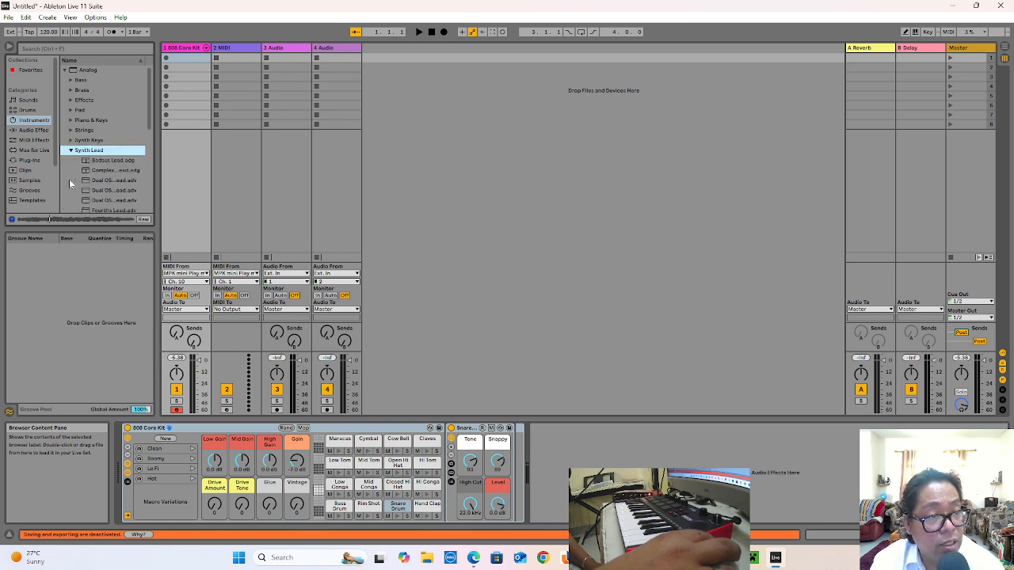
pyautogui.click(111, 163)
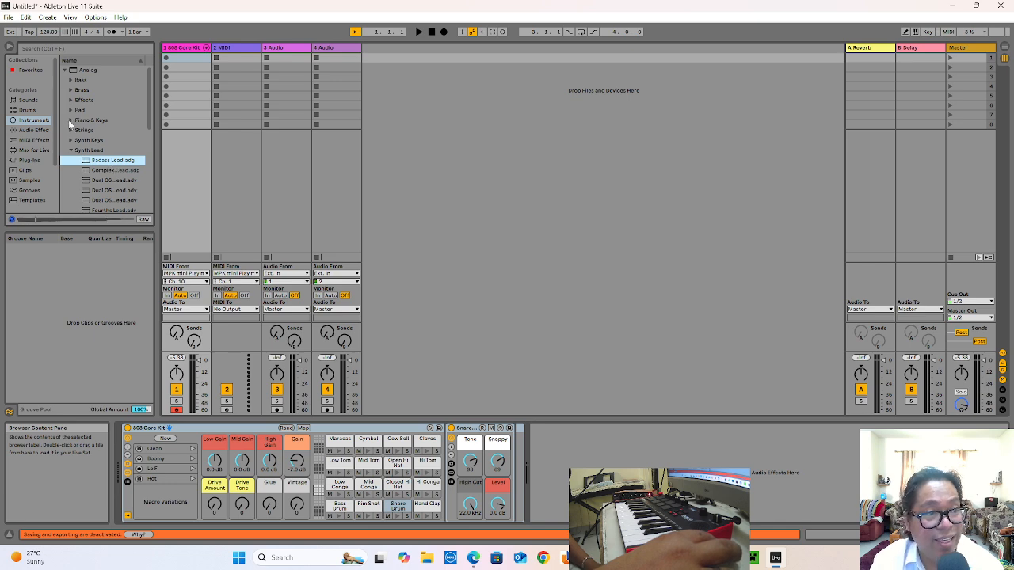
pyautogui.click(68, 118)
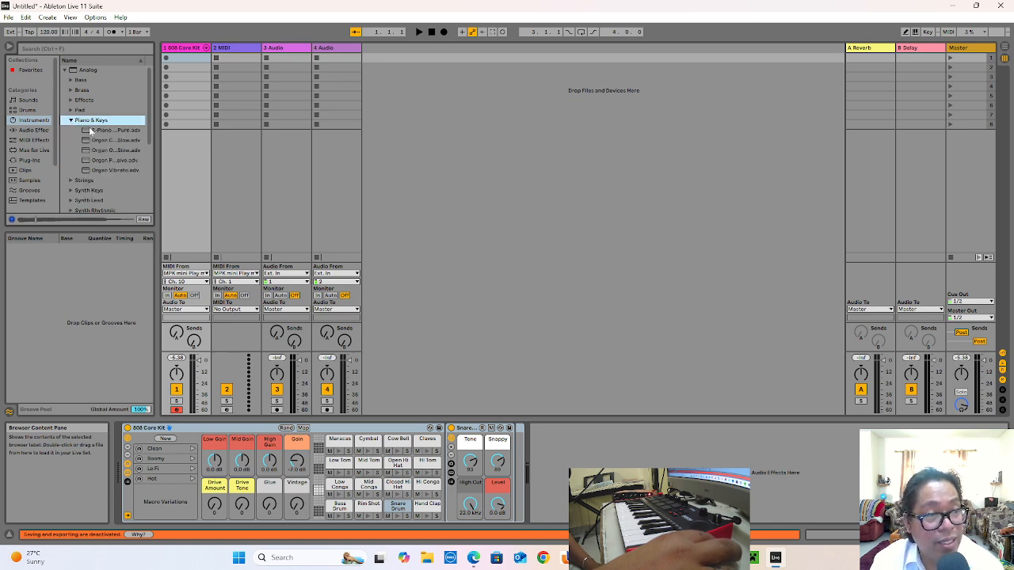
pyautogui.click(106, 132)
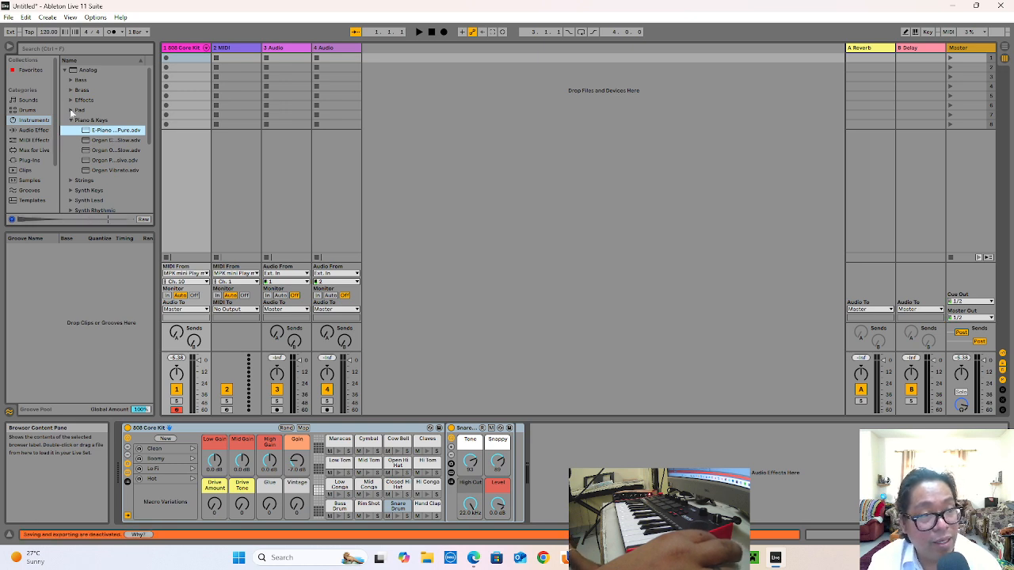
pyautogui.click(71, 110)
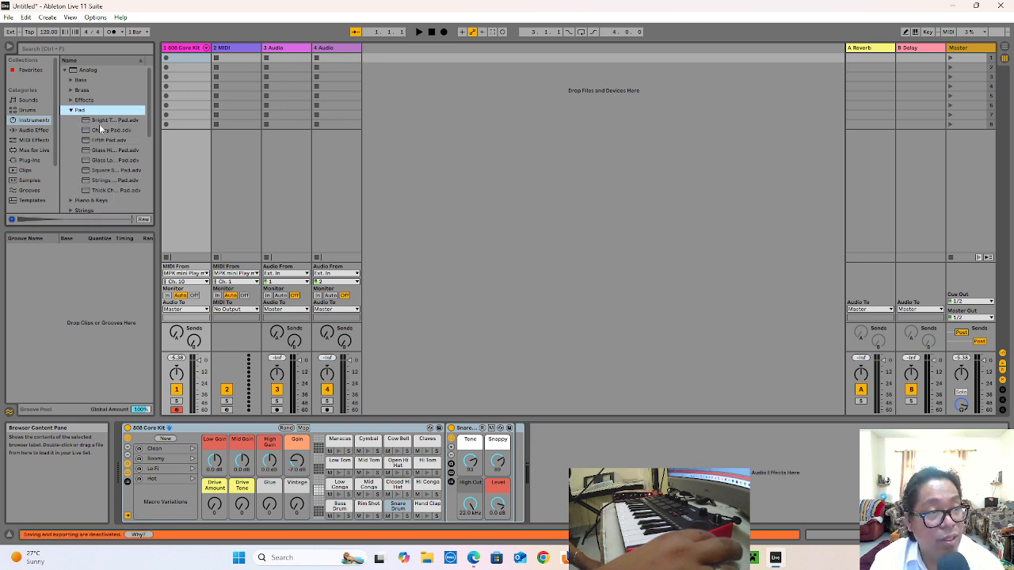
# Load the Off World Strings preset from Analog's Strings folder onto the second MIDI track
pyautogui.click(71, 210)
pyautogui.scroll(-1, 118, 190)
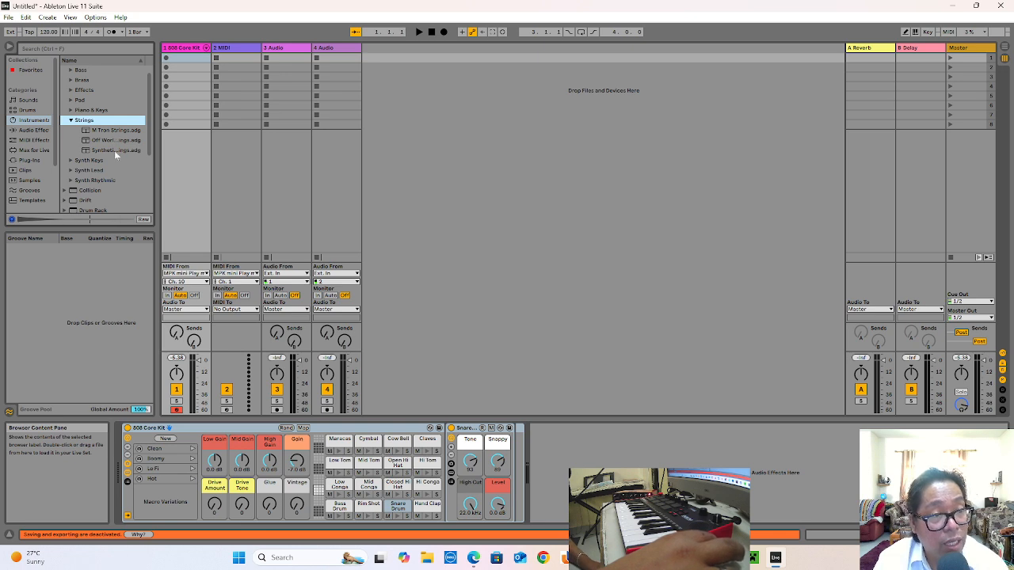
pyautogui.click(115, 150)
pyautogui.click(118, 141)
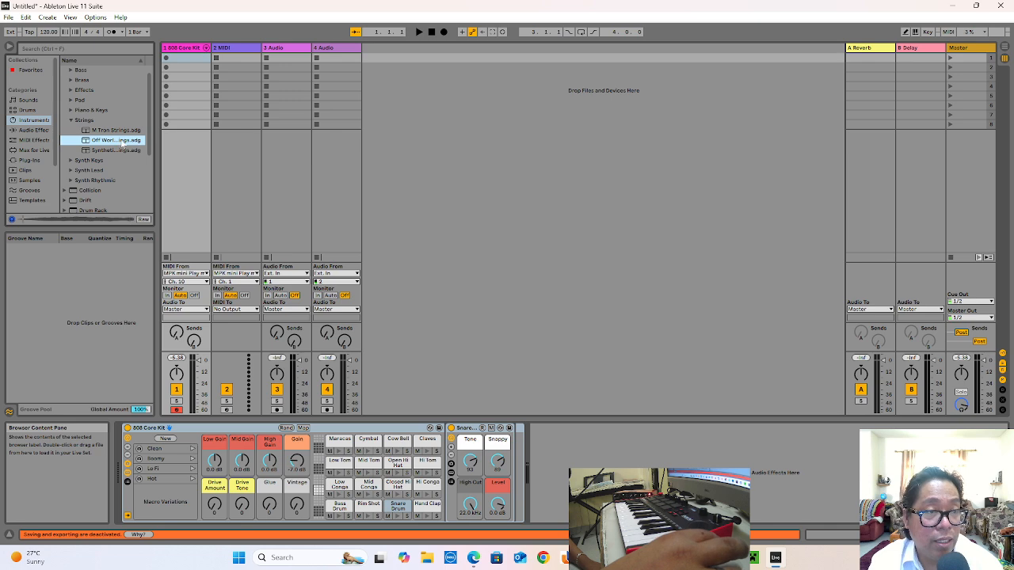
pyautogui.moveTo(122, 141); pyautogui.dragTo(240, 52)
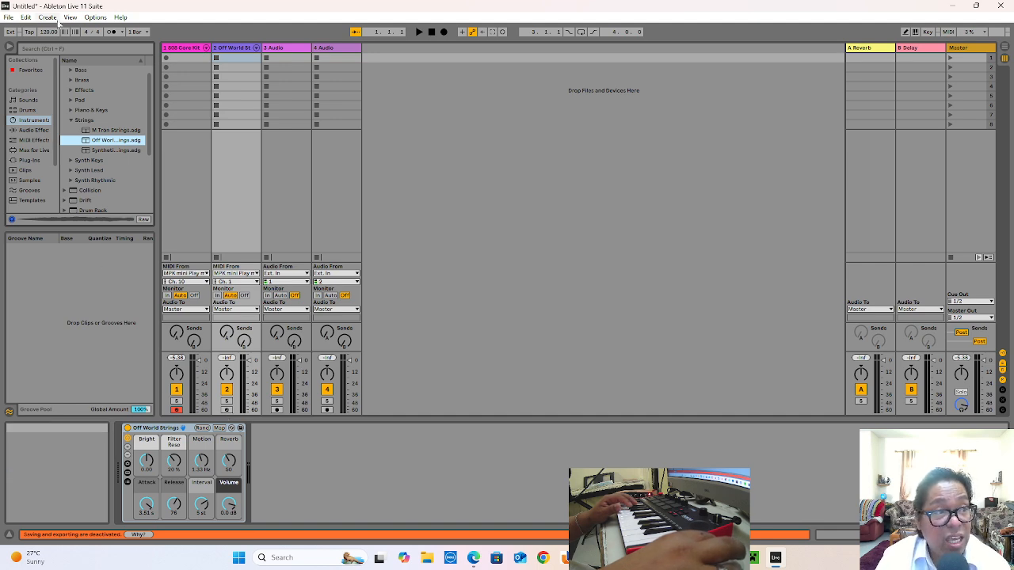
# Review the Exclusive Arm option in the Record Warp Launch preferences and arm the Off World Strings track for recording
pyautogui.click(95, 18)
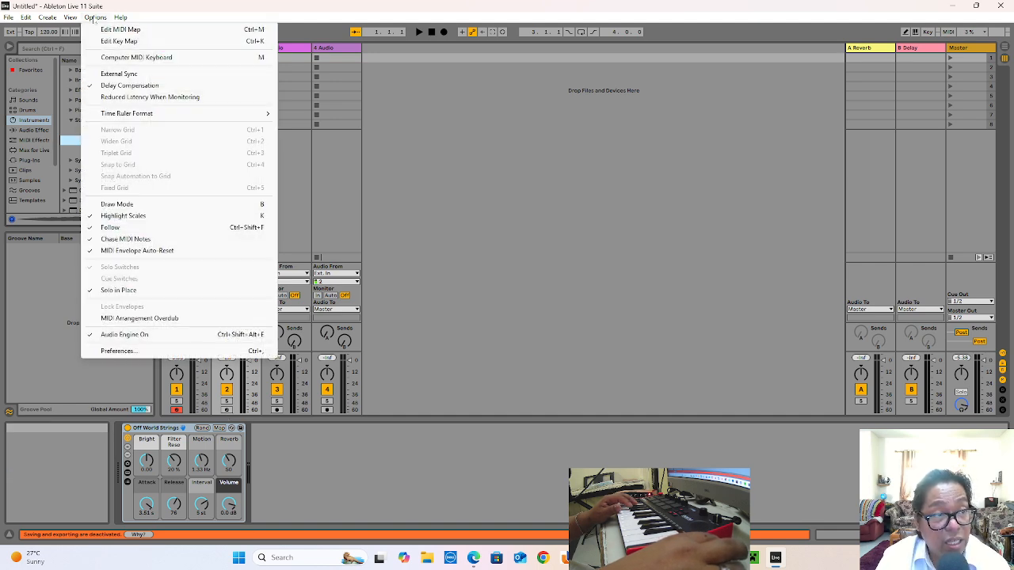
pyautogui.click(135, 351)
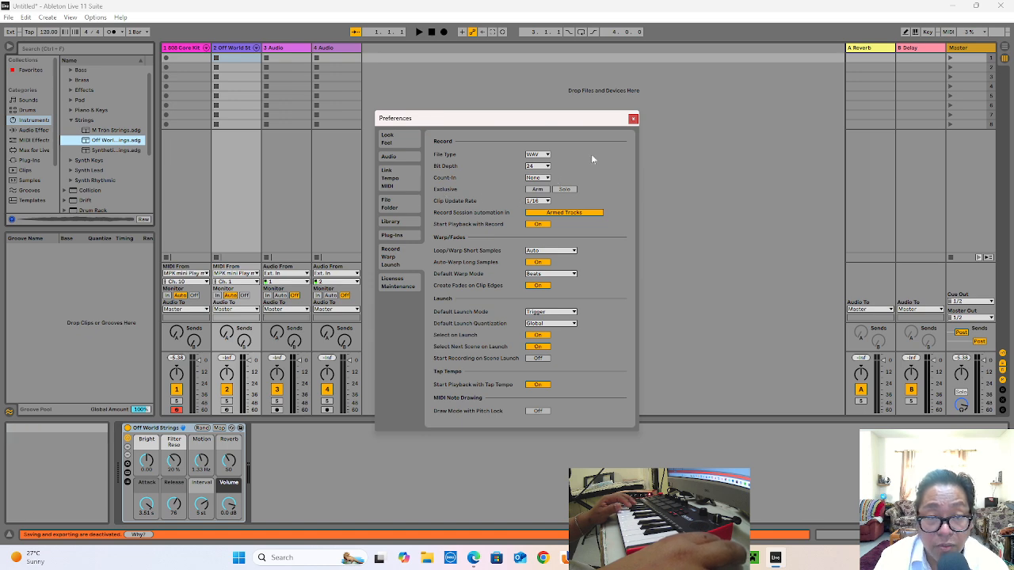
pyautogui.click(633, 118)
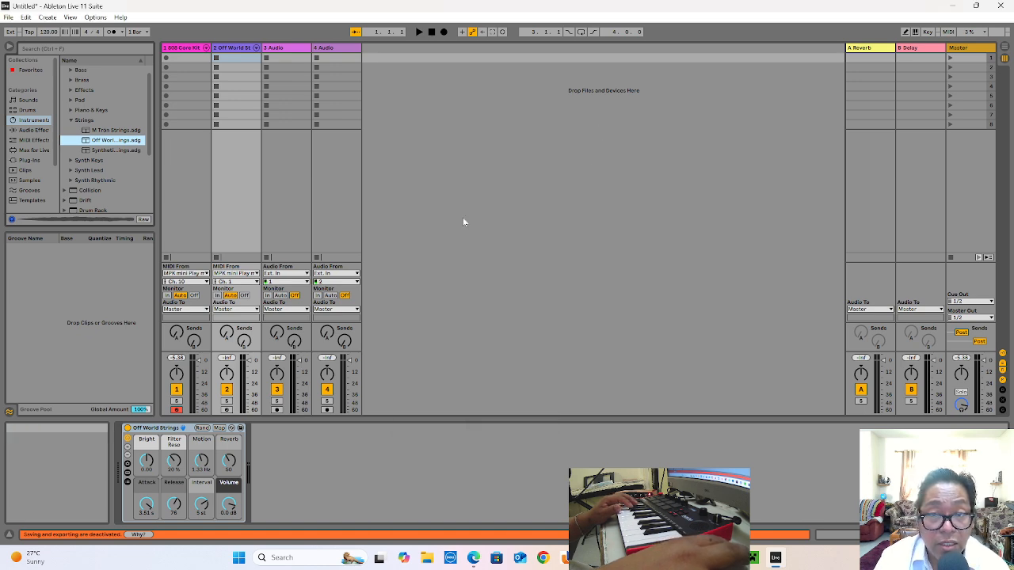
pyautogui.click(226, 409)
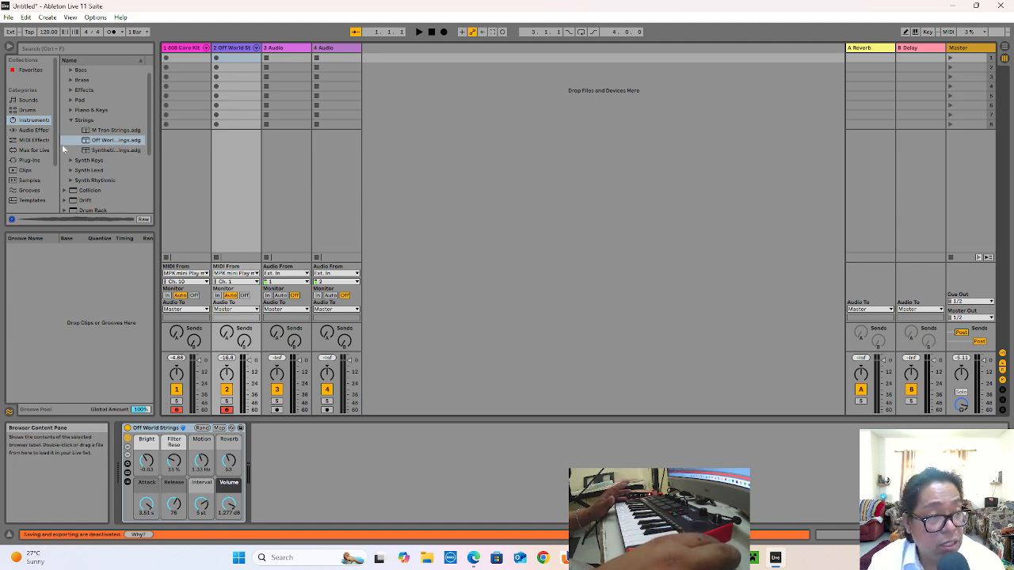
# Add the Beat Mosaic preset of the Auto Filter audio effect to the Off World Strings track
pyautogui.click(38, 131)
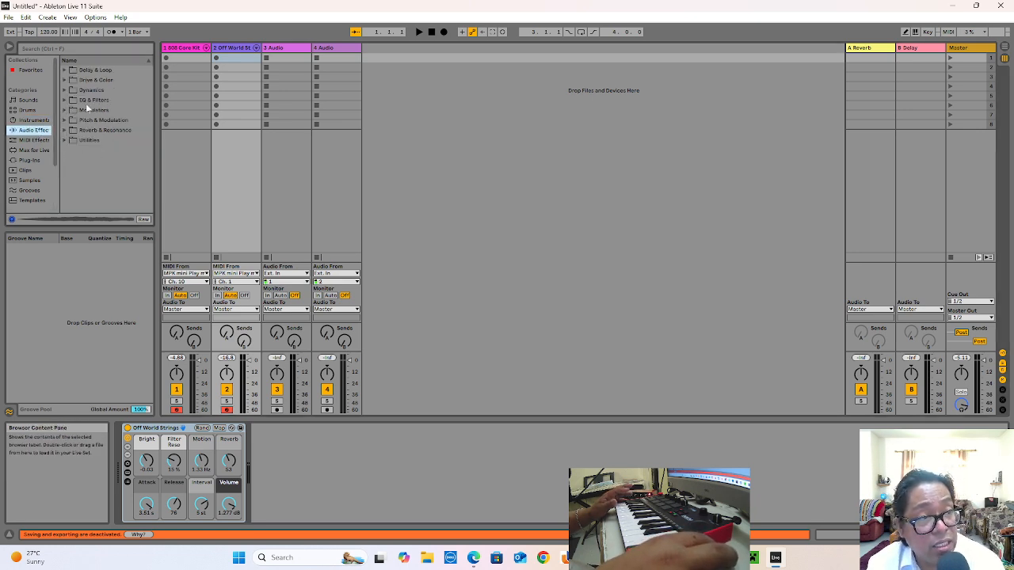
pyautogui.click(64, 100)
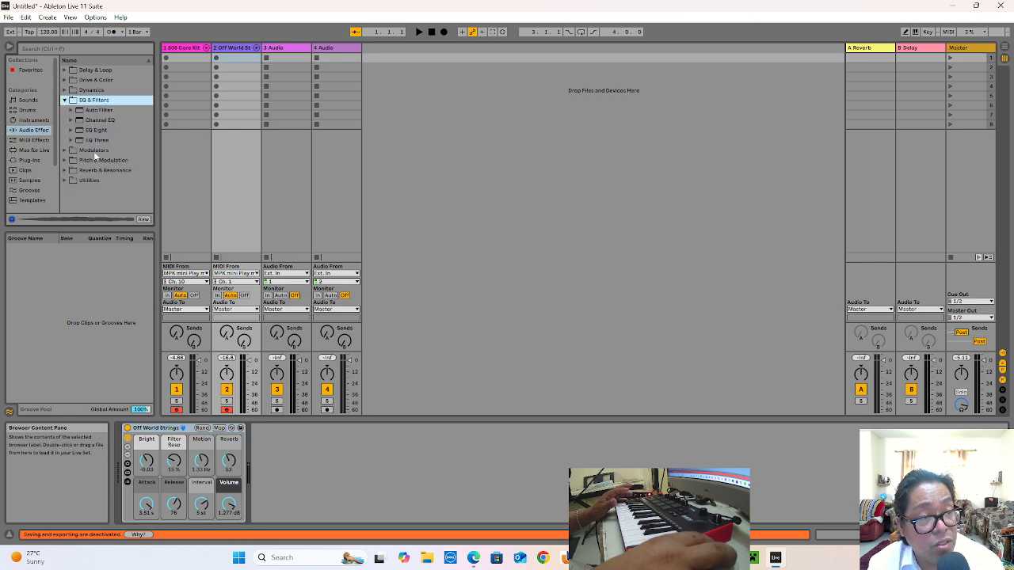
pyautogui.click(70, 111)
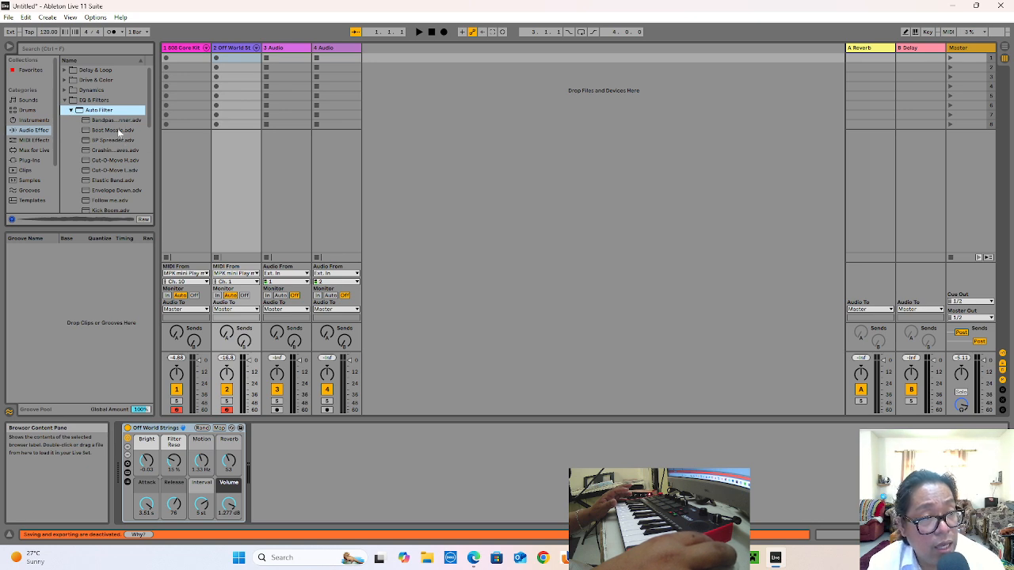
pyautogui.click(106, 150)
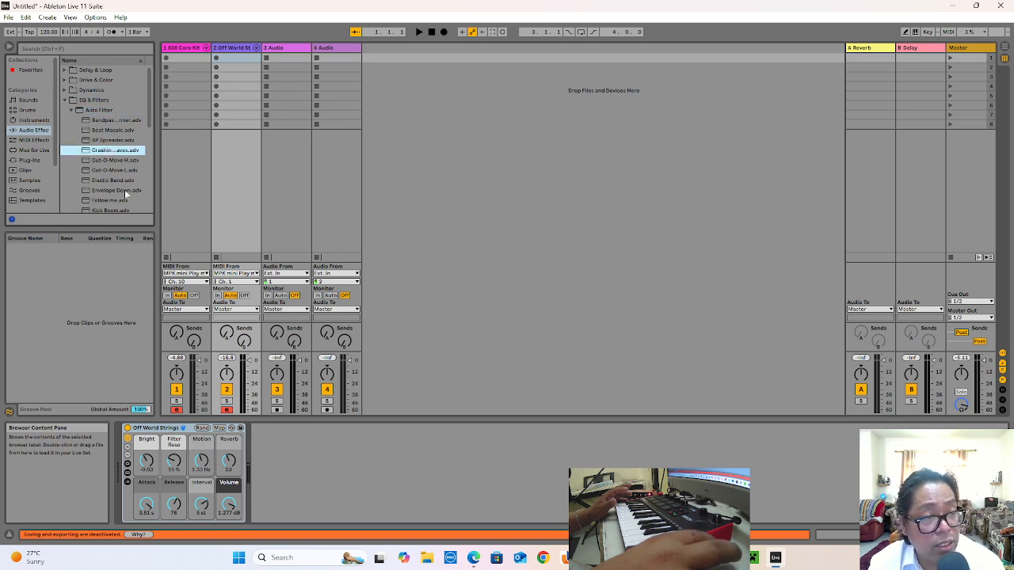
pyautogui.click(113, 120)
pyautogui.click(115, 130)
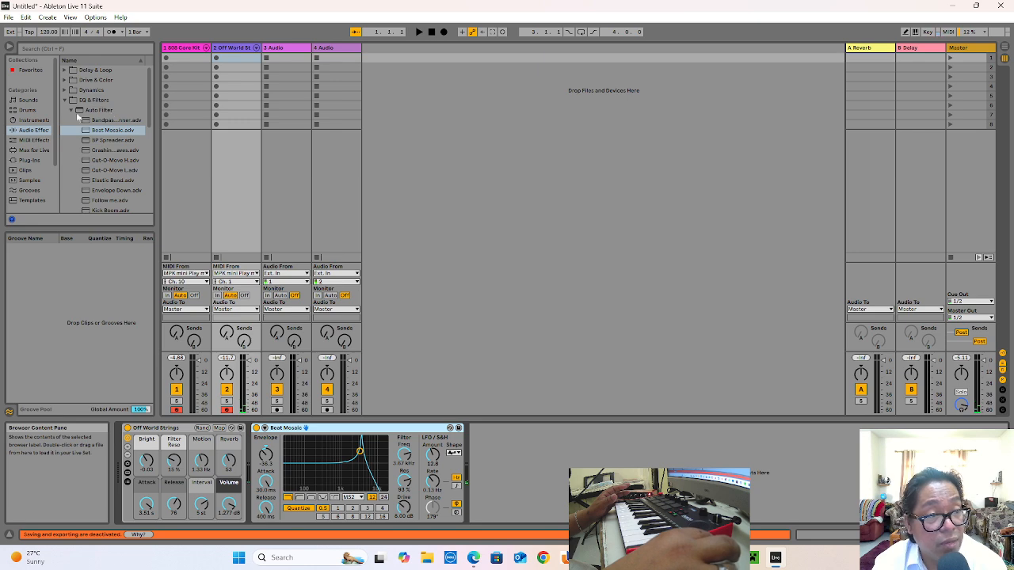
# Add the Auto Filter preset Bandpass Spinner after Beat Mosaic in the device chain and select the Beat Mosaic device
pyautogui.scroll(-1, 122, 191)
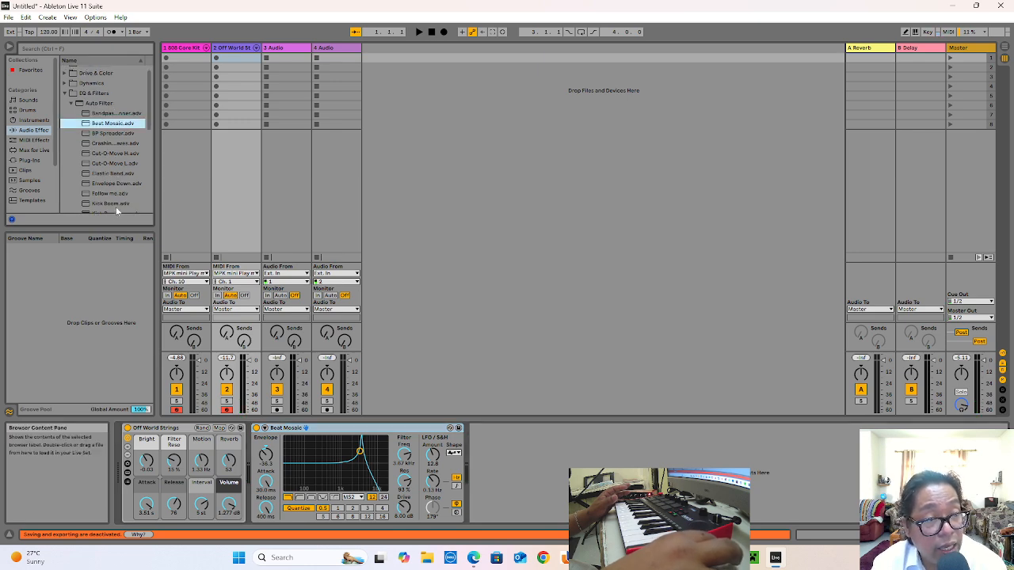
pyautogui.click(111, 114)
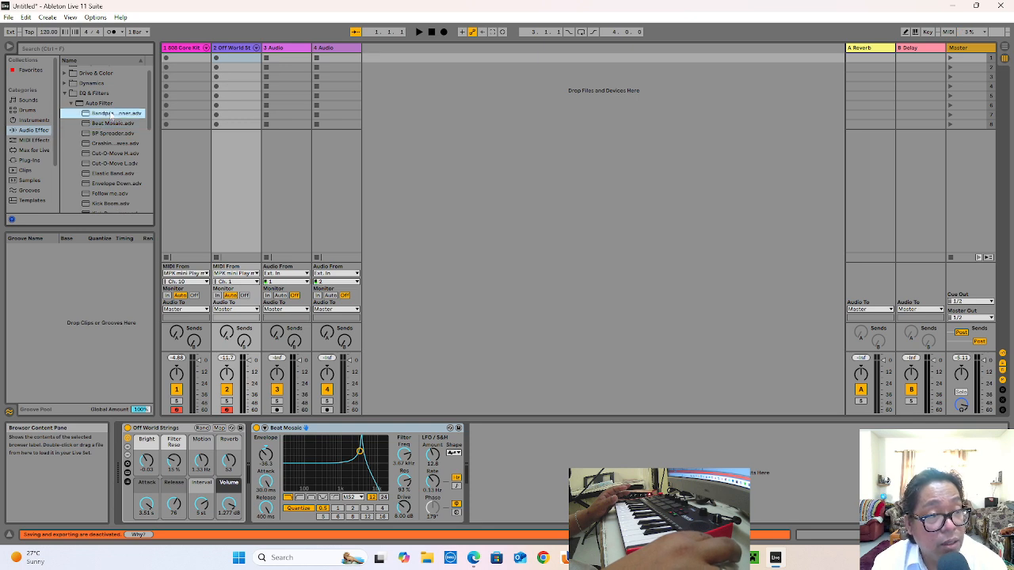
pyautogui.moveTo(111, 113); pyautogui.dragTo(535, 467)
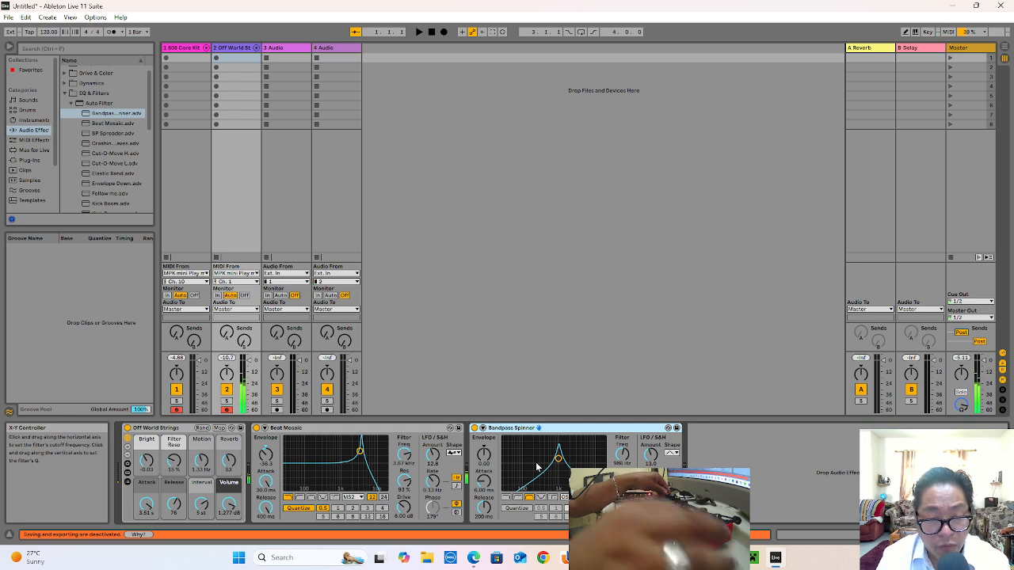
pyautogui.click(381, 433)
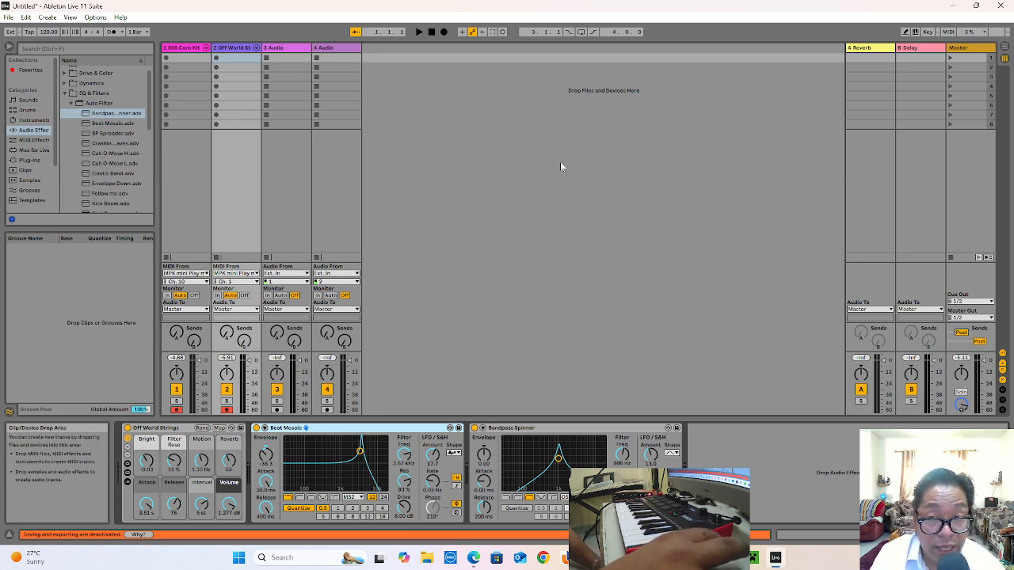
# In MIDI mapping mode, map the Off World Strings macros Bright to CC 5, Motion to CC 7 and Reverb to CC 8
pyautogui.click(948, 32)
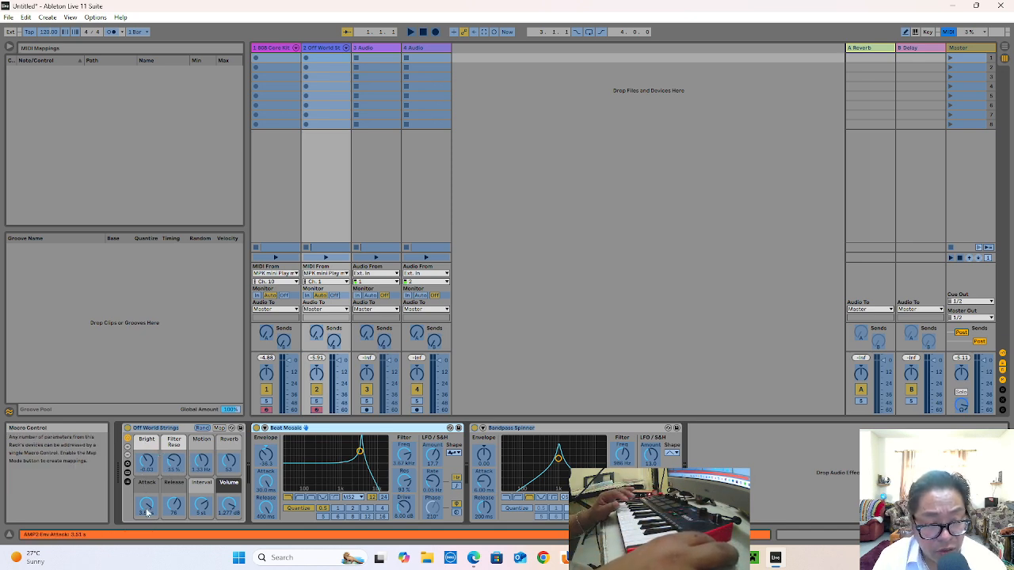
pyautogui.click(147, 467)
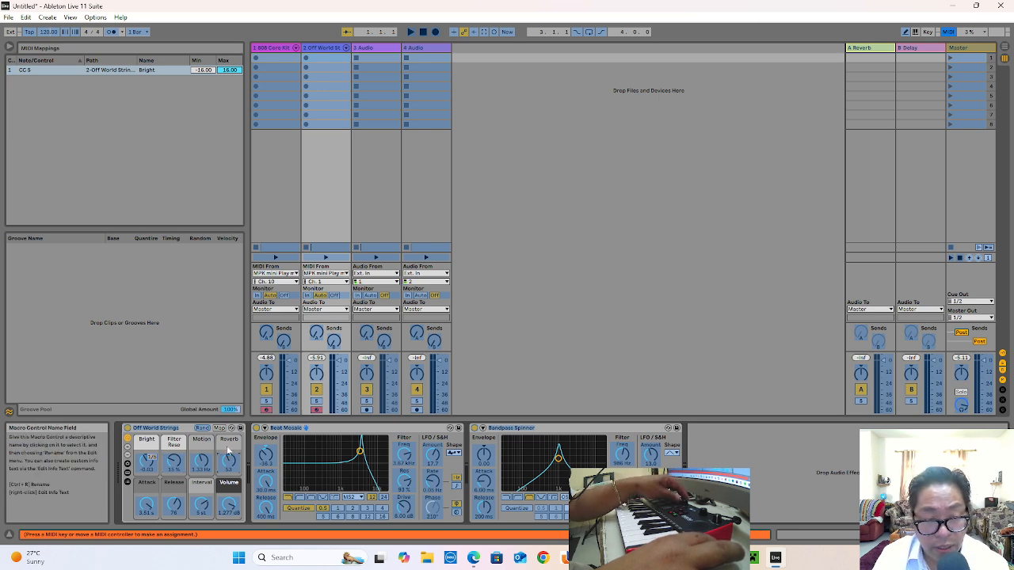
pyautogui.click(202, 444)
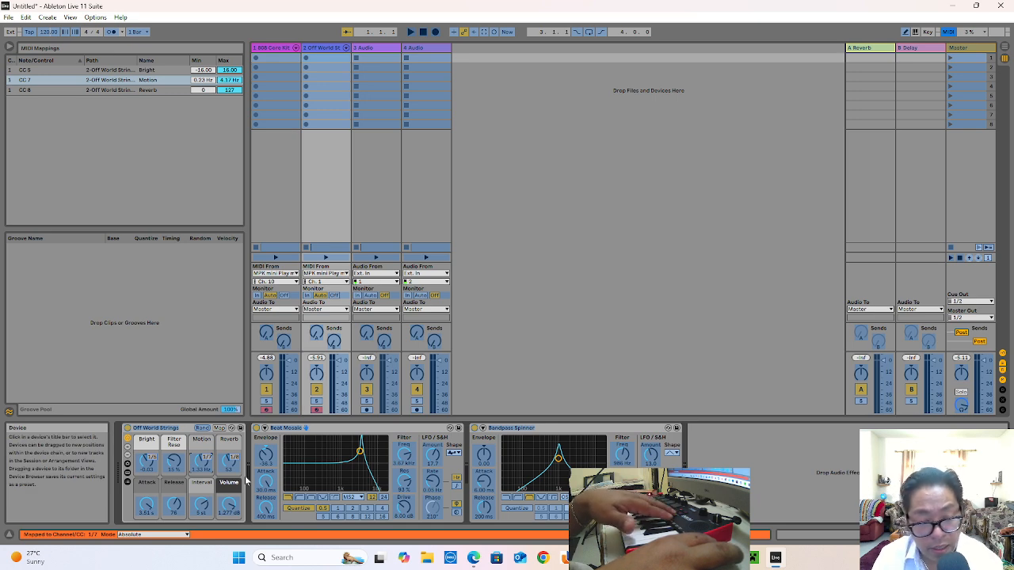
# Remap the Bright macro to CC 1, map Filter Reso to CC 2, and check the Motion and Reverb assignments
pyautogui.click(150, 454)
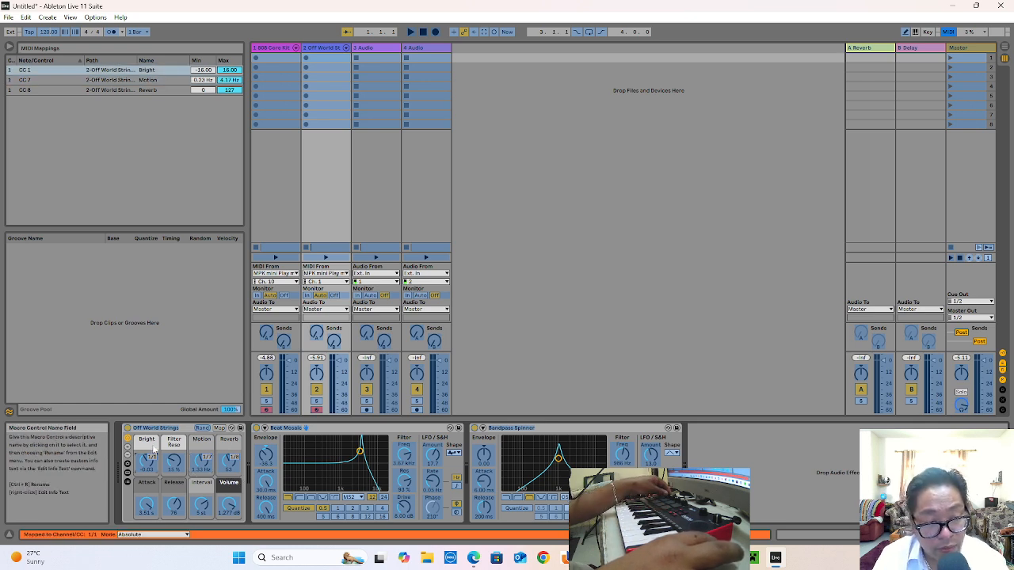
pyautogui.click(173, 443)
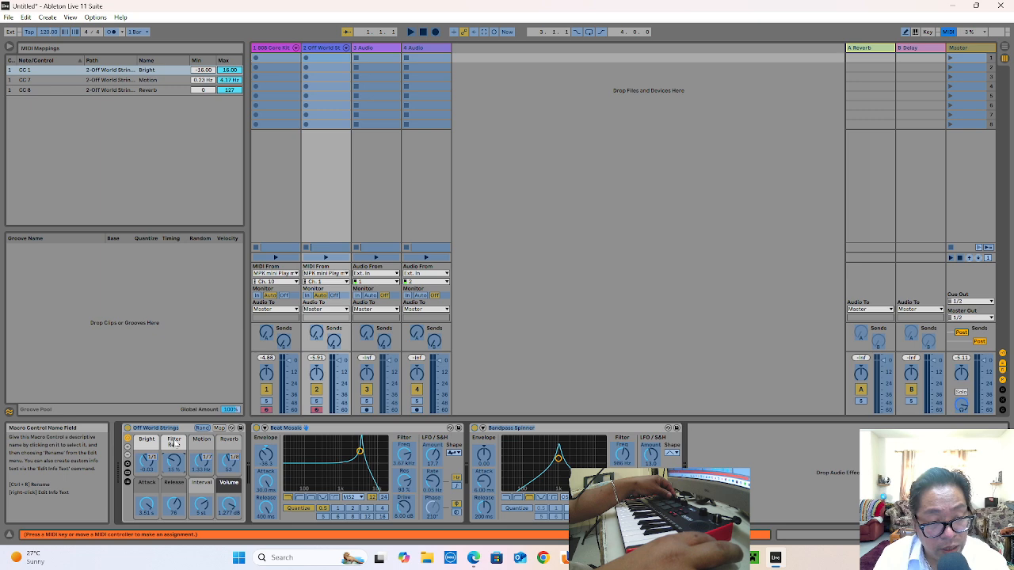
pyautogui.click(204, 447)
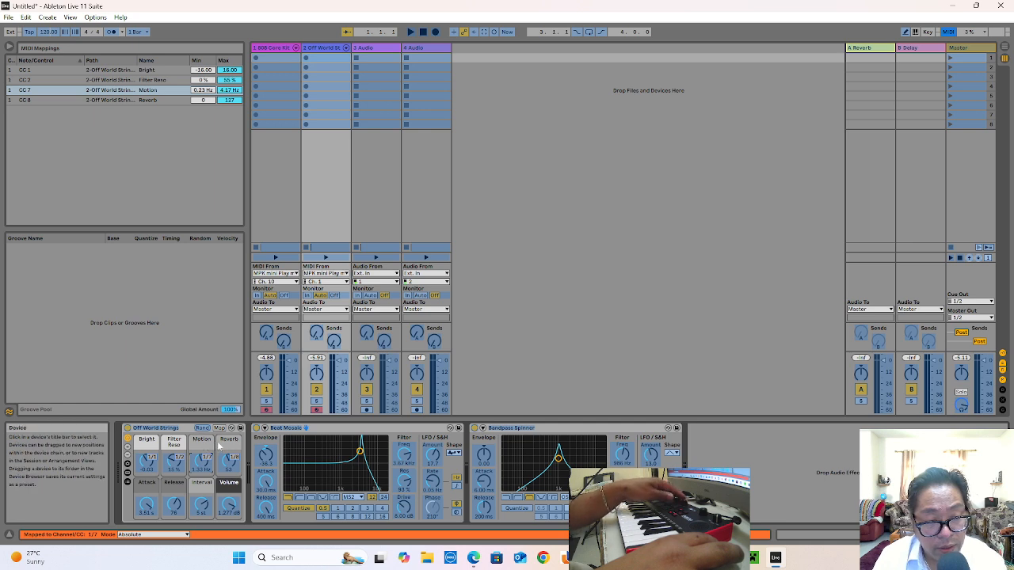
pyautogui.click(225, 449)
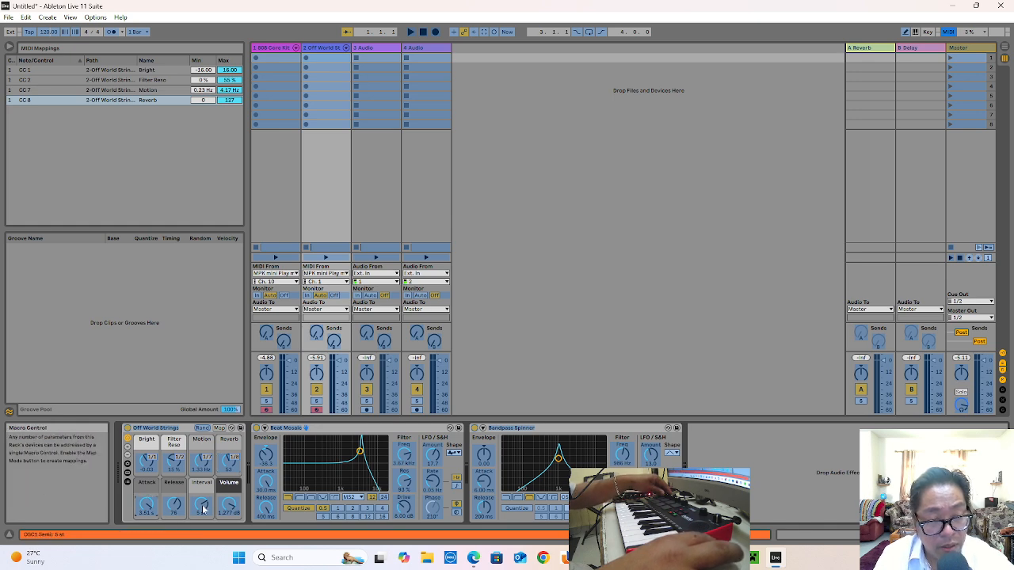
# Map the Attack macro to CC 5 and the Volume macro to CC 8, and leave MIDI mapping mode
pyautogui.click(176, 492)
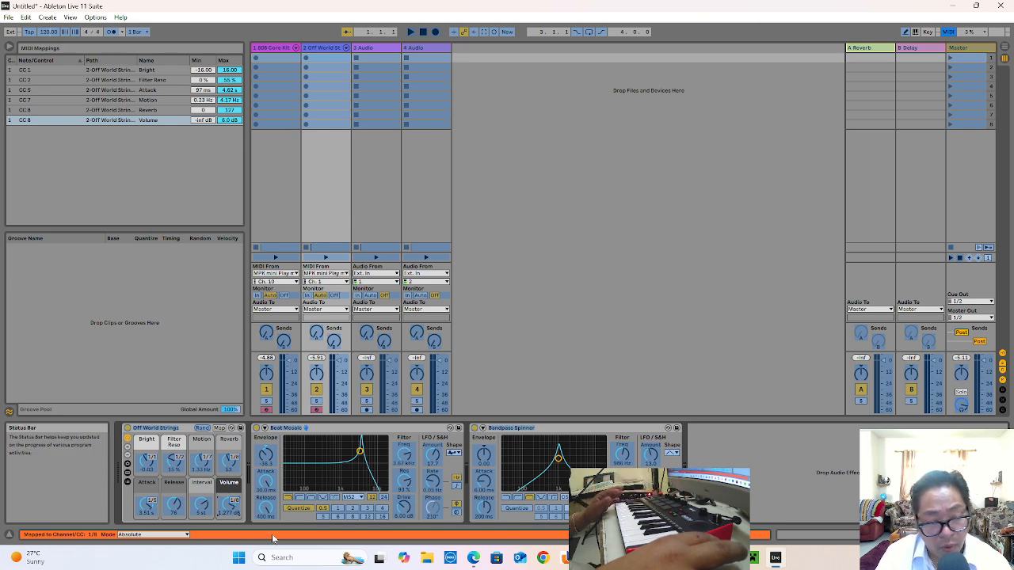
pyautogui.click(948, 32)
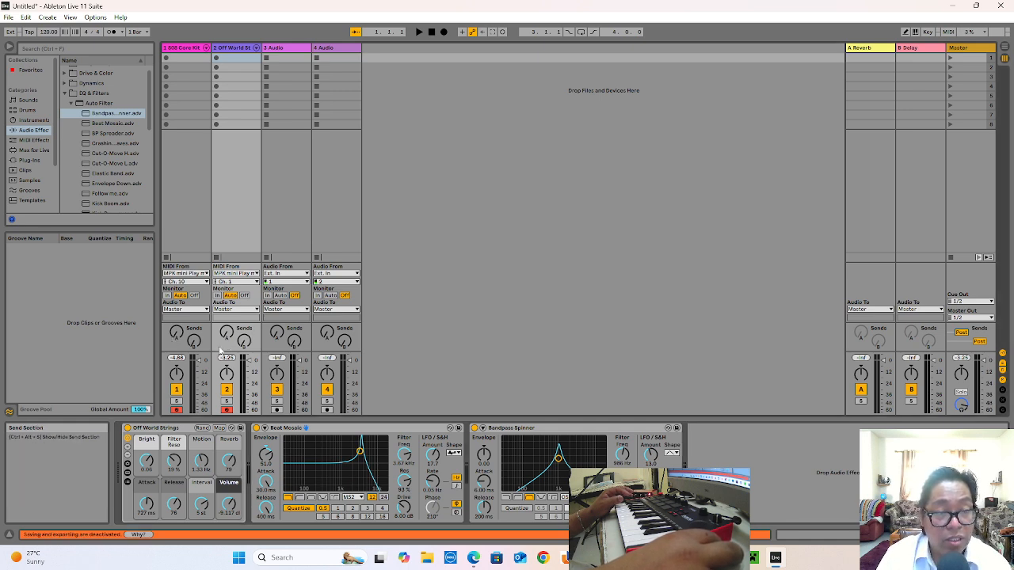
# In MIDI mapping mode, map the Off World Strings track's A-Reverb send to CC 1 and B-Delay send to CC 2
pyautogui.click(948, 31)
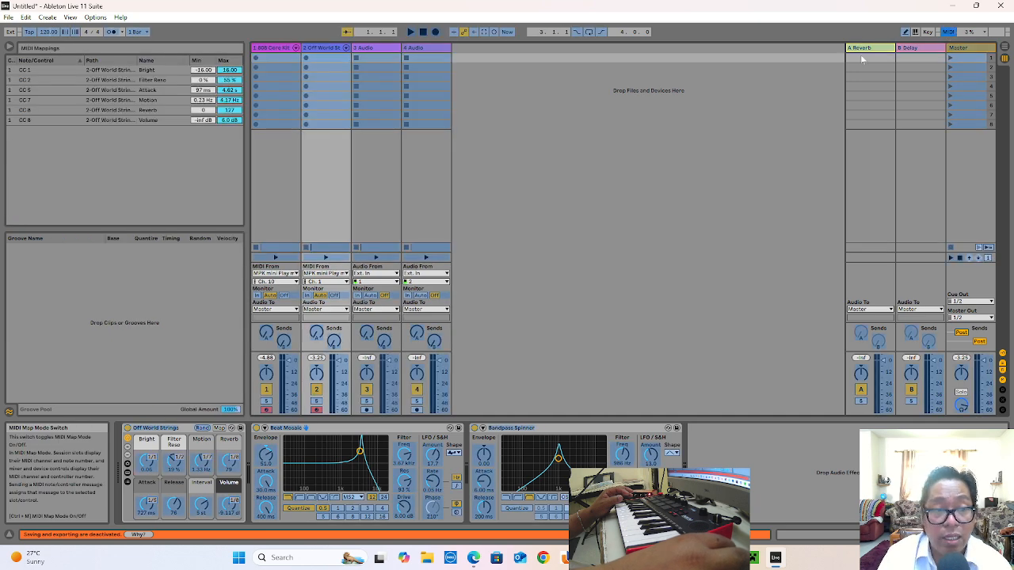
pyautogui.click(948, 32)
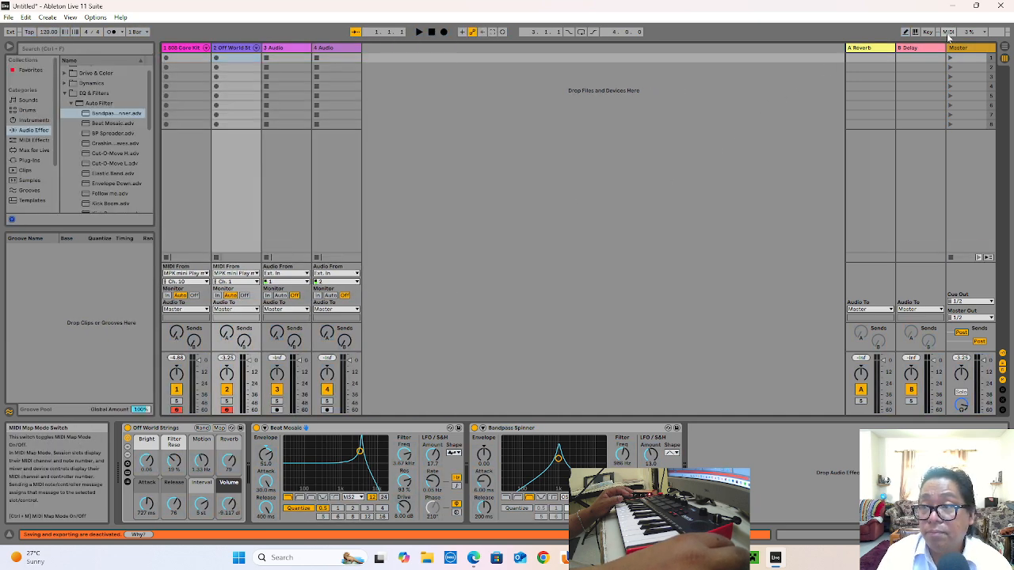
pyautogui.click(948, 32)
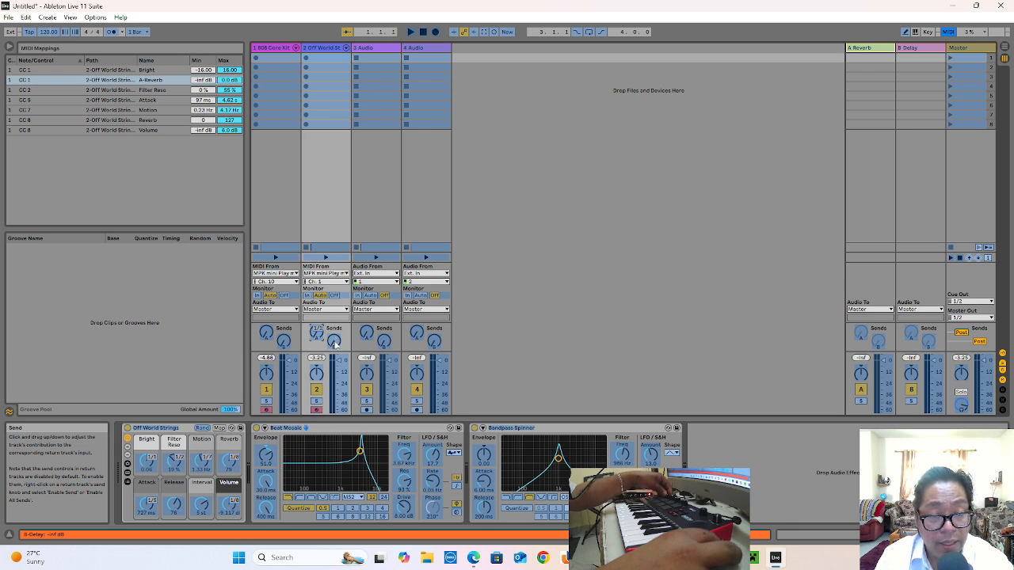
pyautogui.click(336, 341)
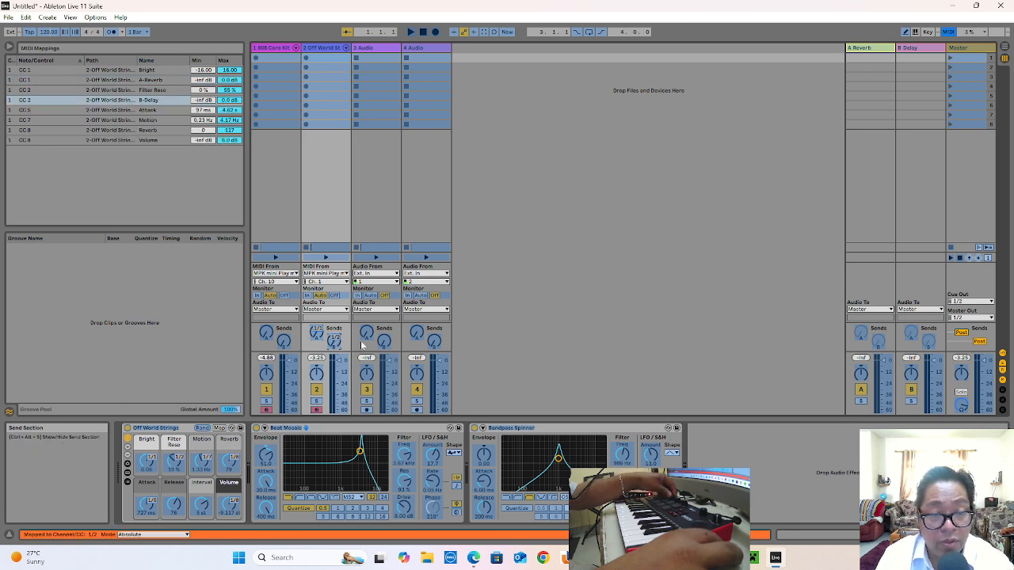
pyautogui.click(948, 32)
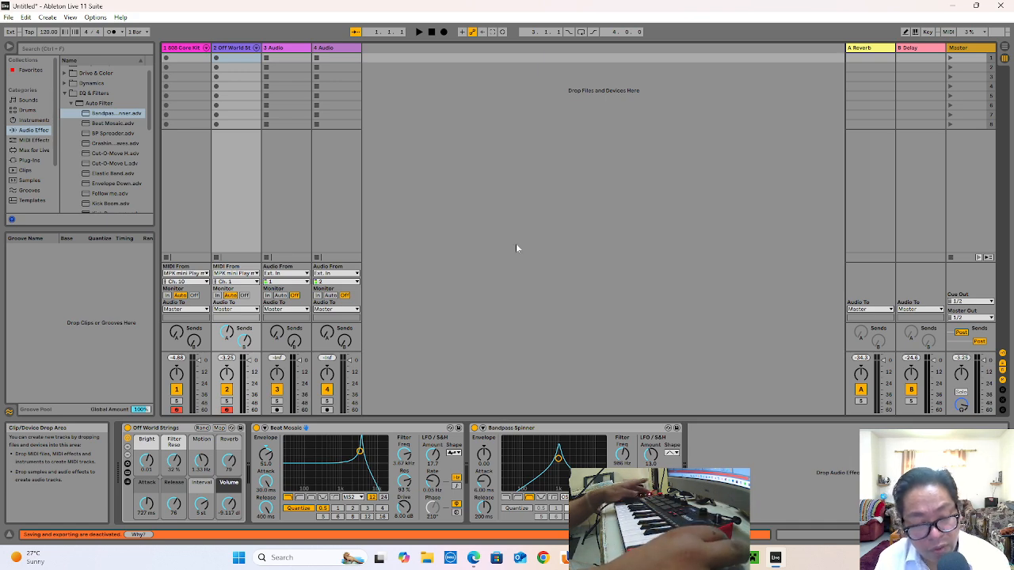
# Review the MIDI preferences for the MPK mini mkIII control surface, its MPK mini Play mk3 input, and the port's Track, Sync and Remote settings
pyautogui.click(95, 18)
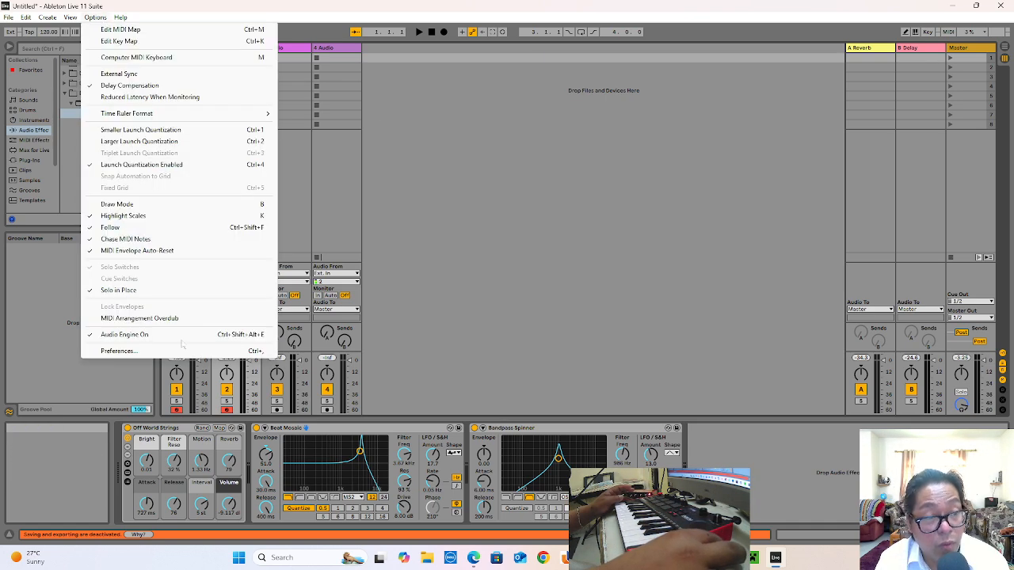
pyautogui.click(183, 351)
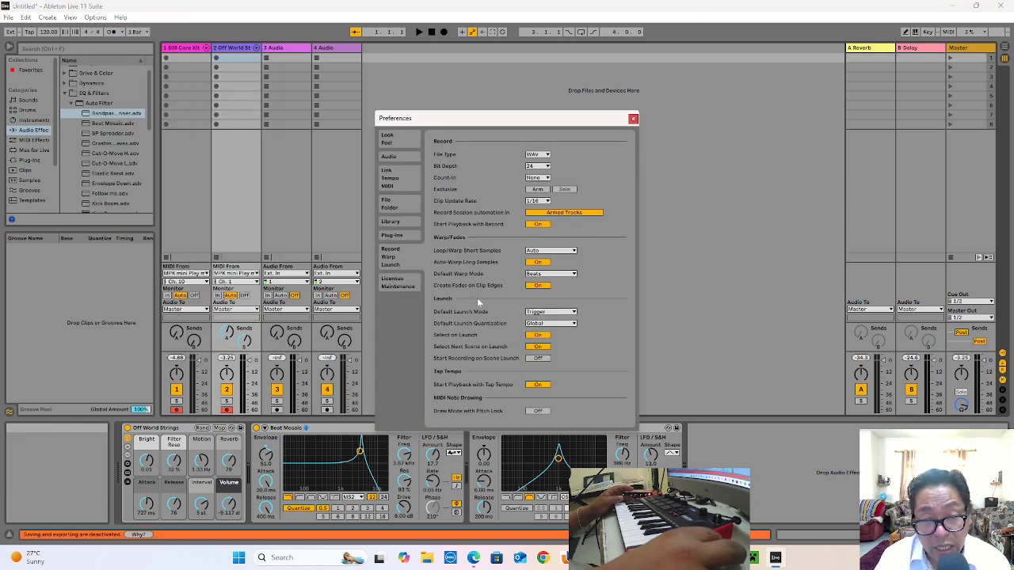
pyautogui.click(398, 186)
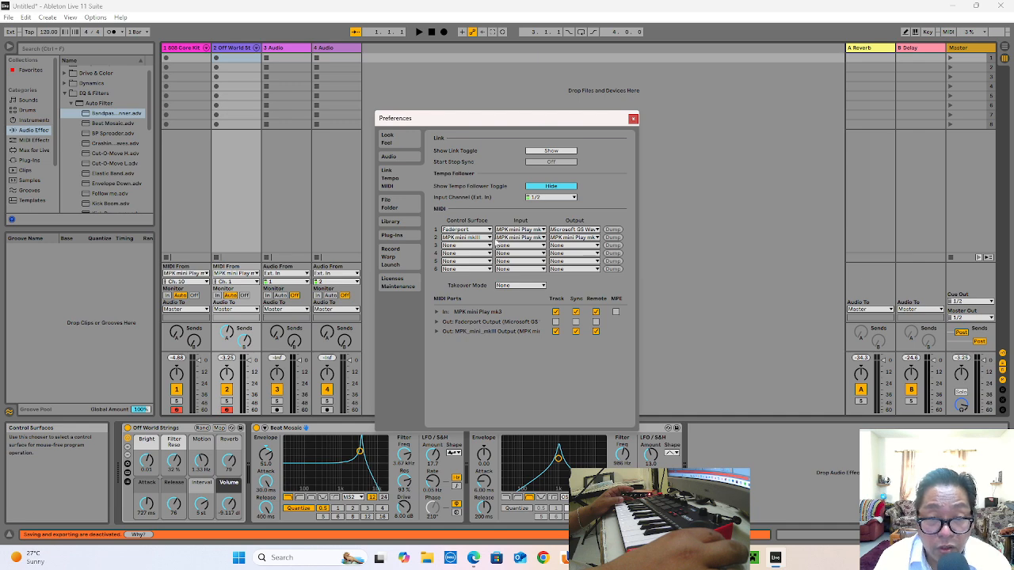
pyautogui.click(490, 238)
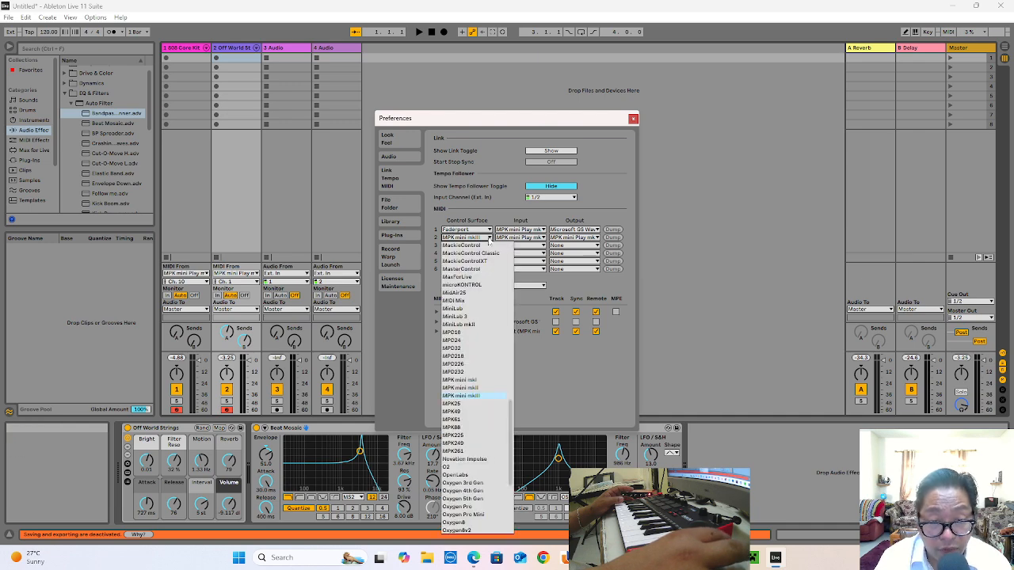
pyautogui.click(478, 396)
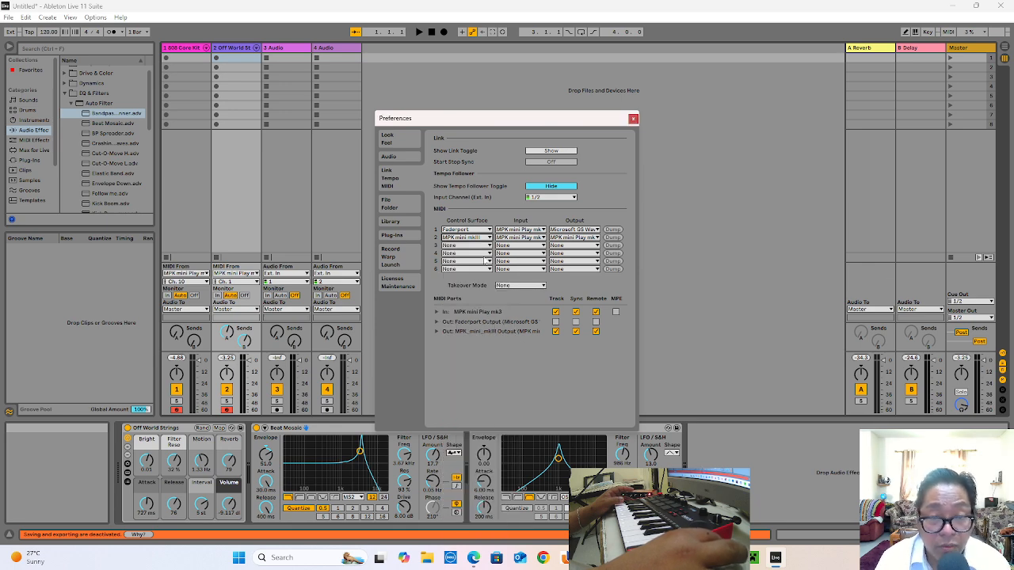
pyautogui.click(524, 237)
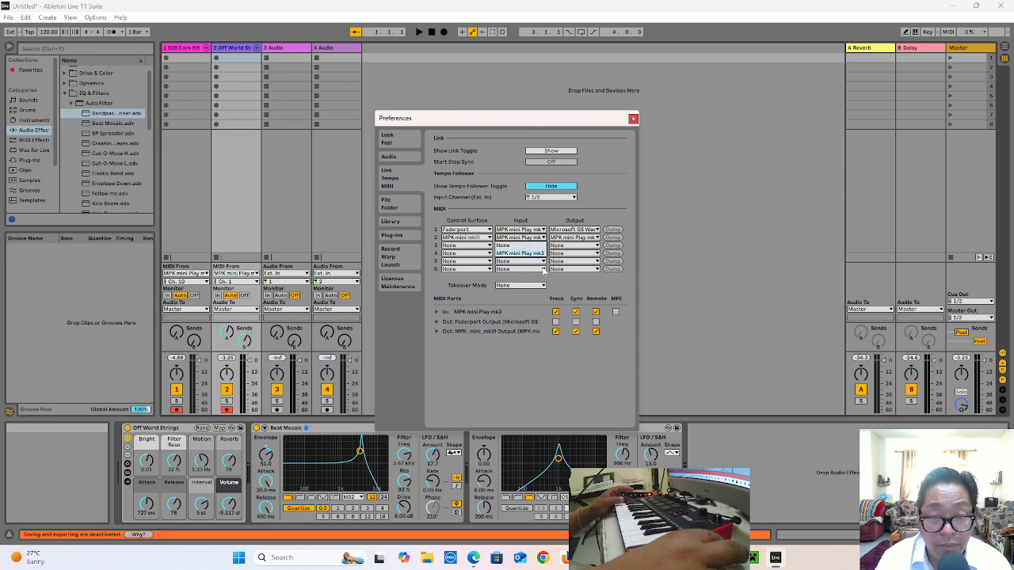
pyautogui.click(537, 255)
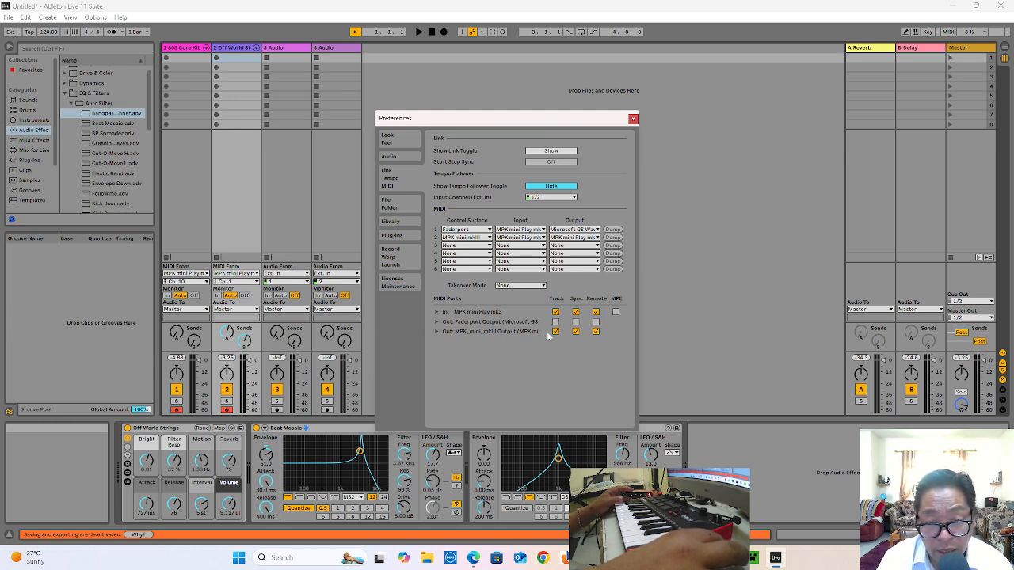
pyautogui.click(576, 331)
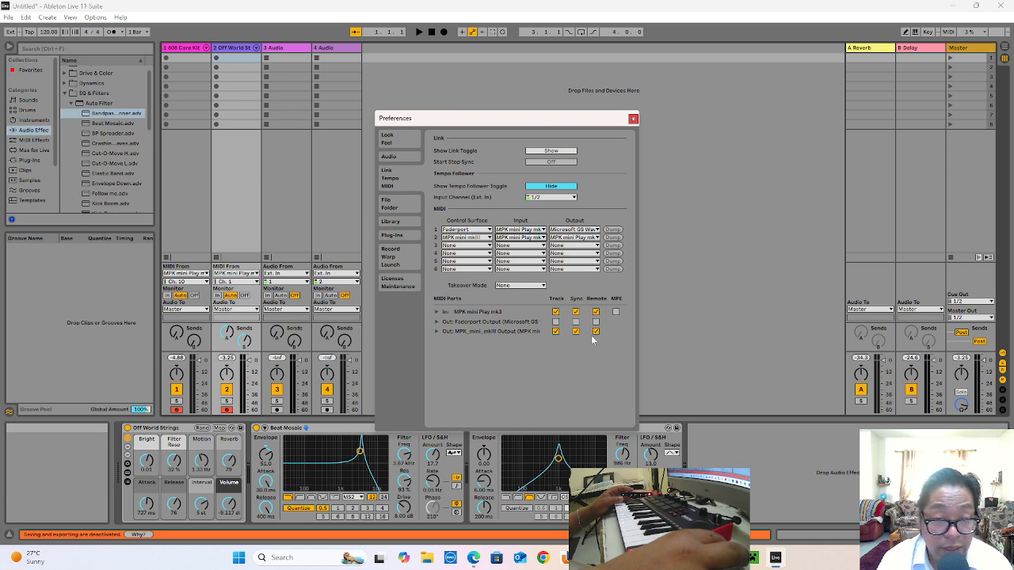
pyautogui.click(633, 119)
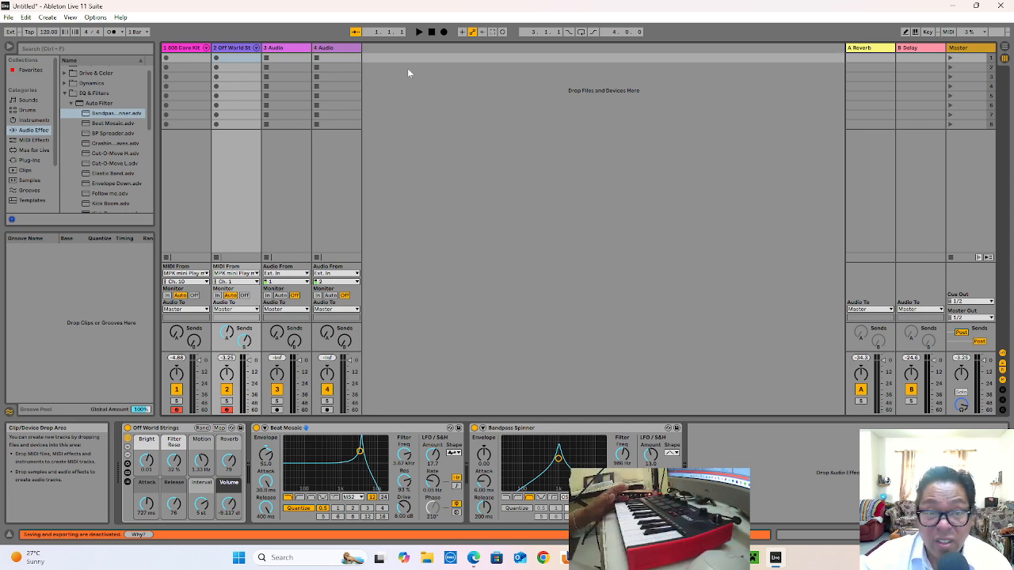
# During playback, enable the metronome and set its rhythm to 1/8, and stop the transport
pyautogui.press('space')
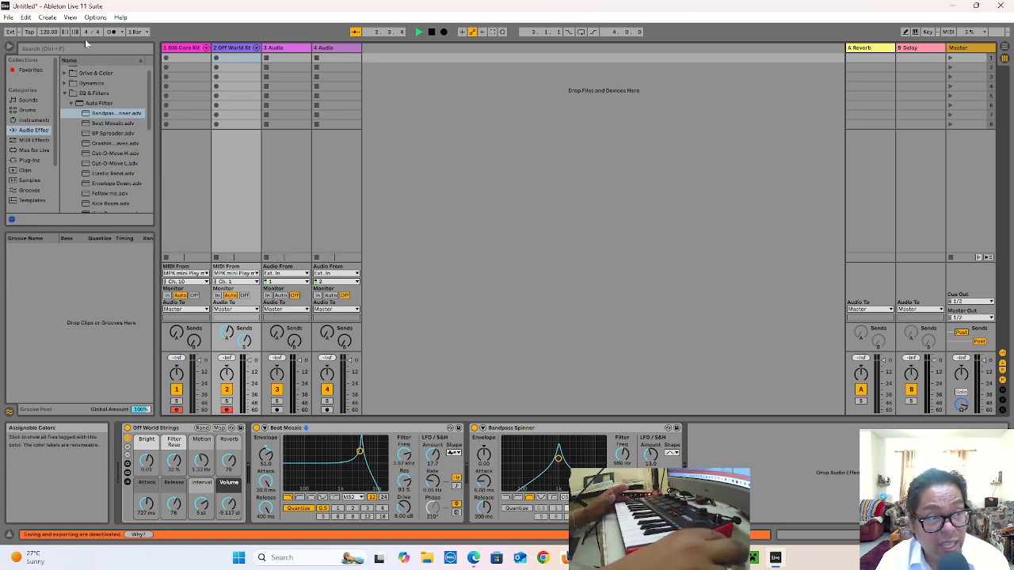
pyautogui.click(121, 32)
pyautogui.click(112, 35)
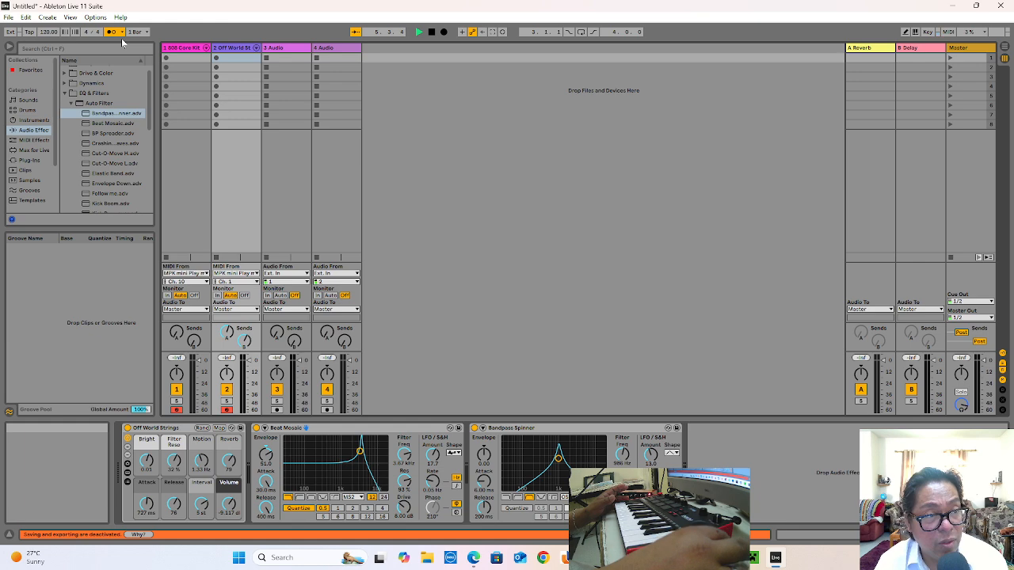
pyautogui.click(123, 33)
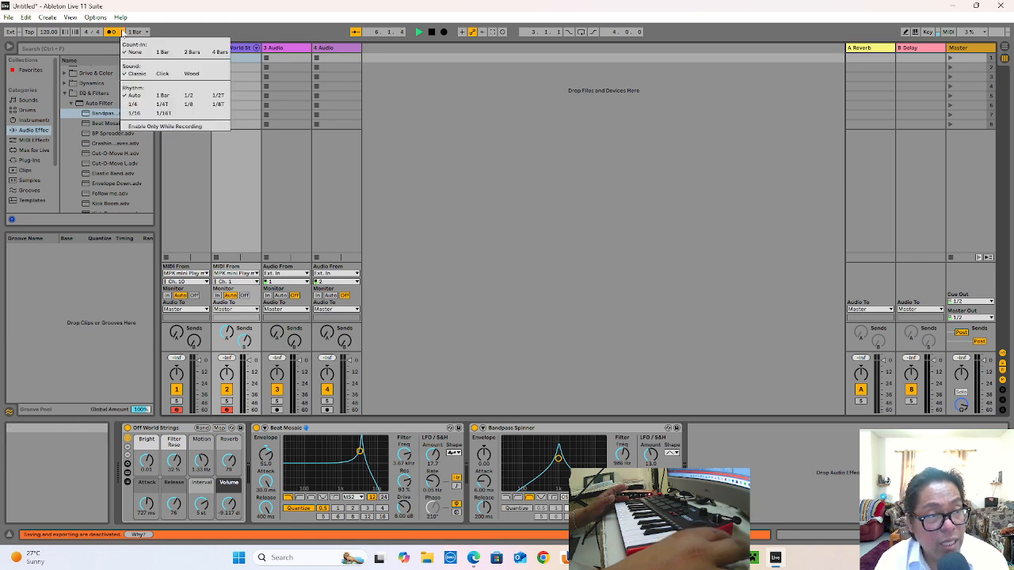
pyautogui.click(190, 104)
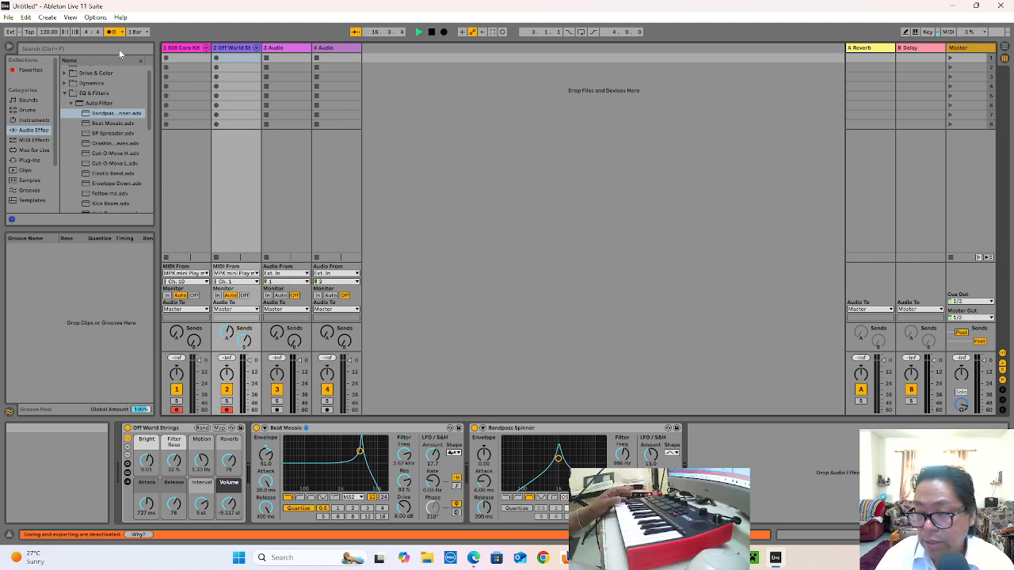
pyautogui.press('space')
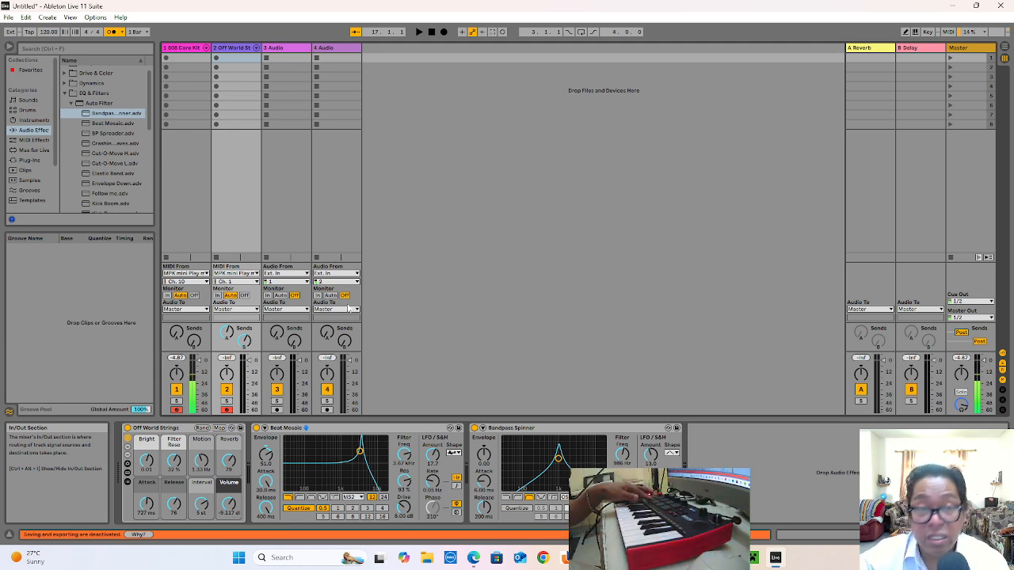
# Restart playback, set the metronome rhythm to 1/4, and switch to OBS
pyautogui.press('space')
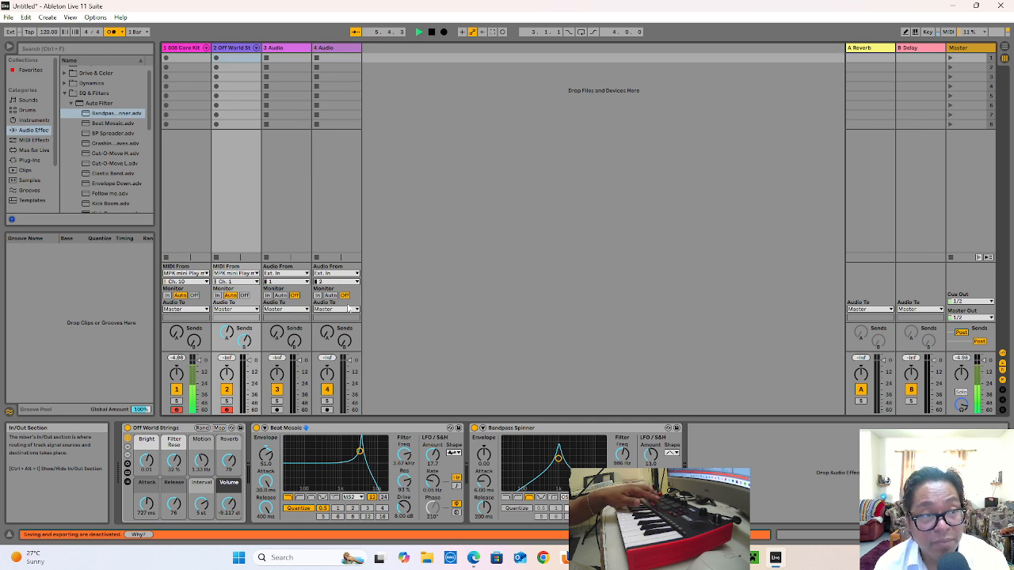
pyautogui.click(121, 32)
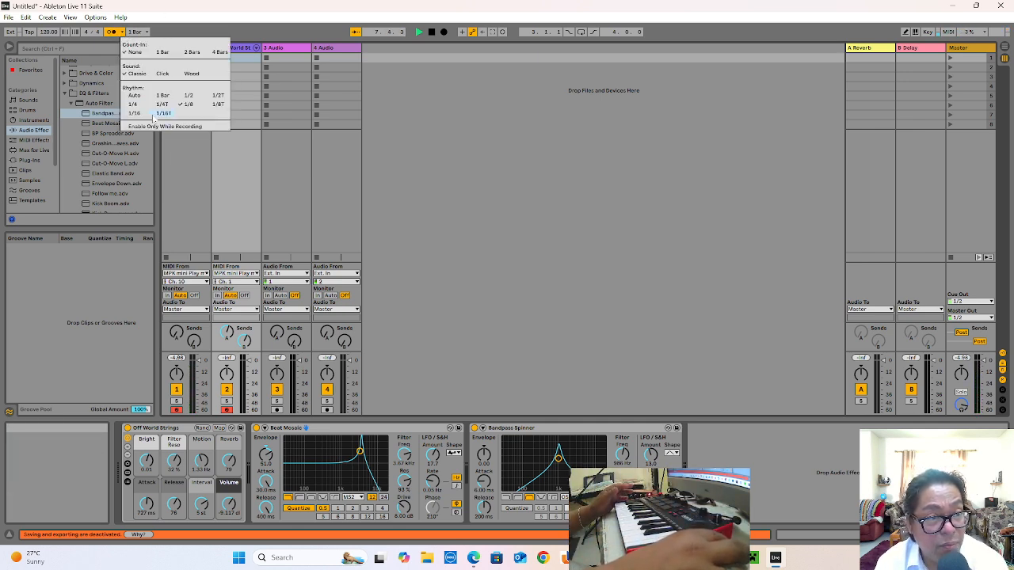
pyautogui.click(133, 105)
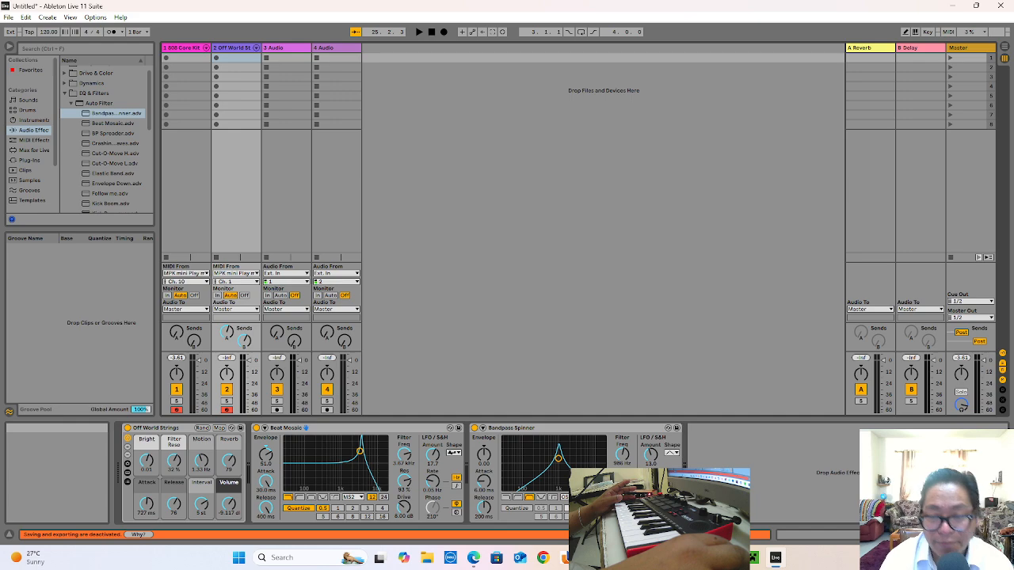
pyautogui.click(635, 558)
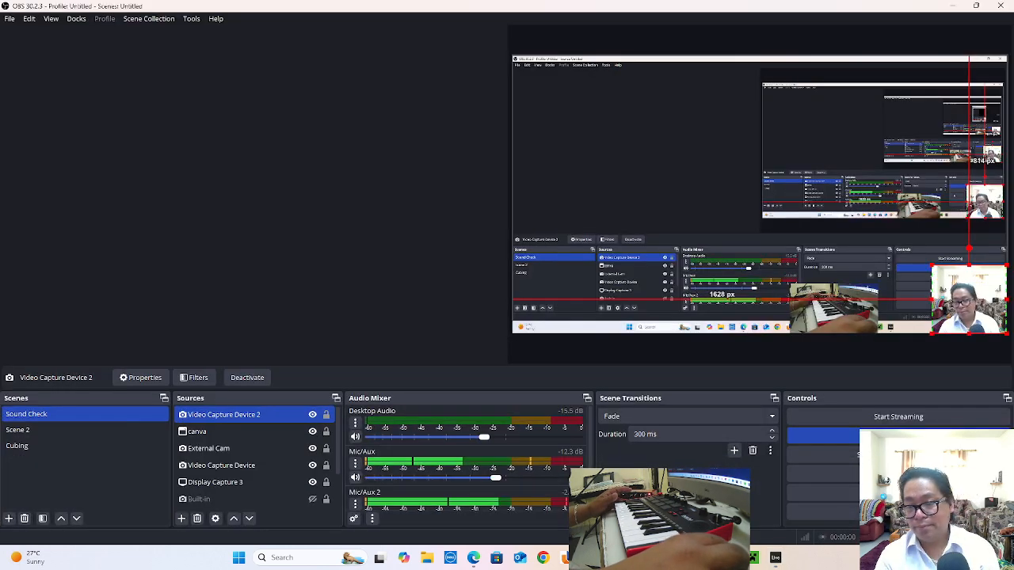